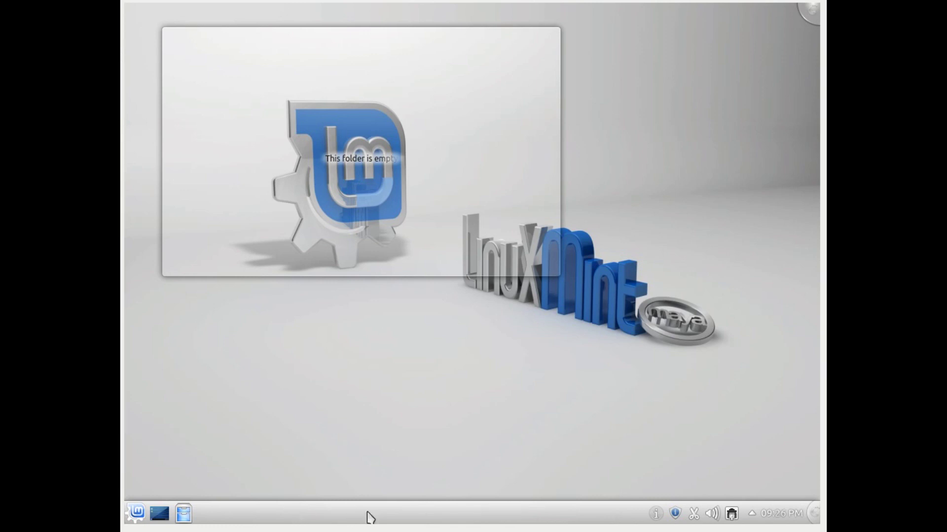
Step: Drag the empty Folder View widget by its handle to a lower spot on the desktop
{"action": "mouse_move", "coordinate": [460, 190]}
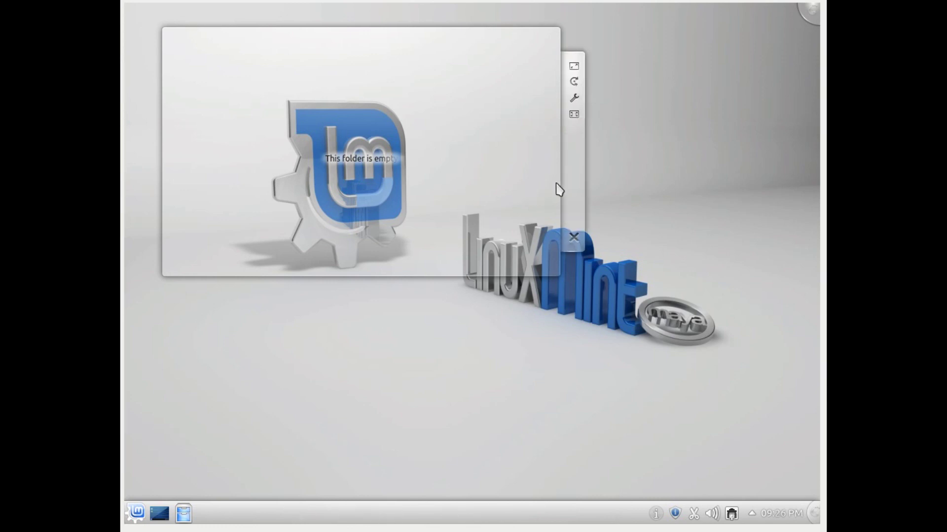
{"action": "left_click_drag", "start_coordinate": [575, 195], "coordinate": [604, 196]}
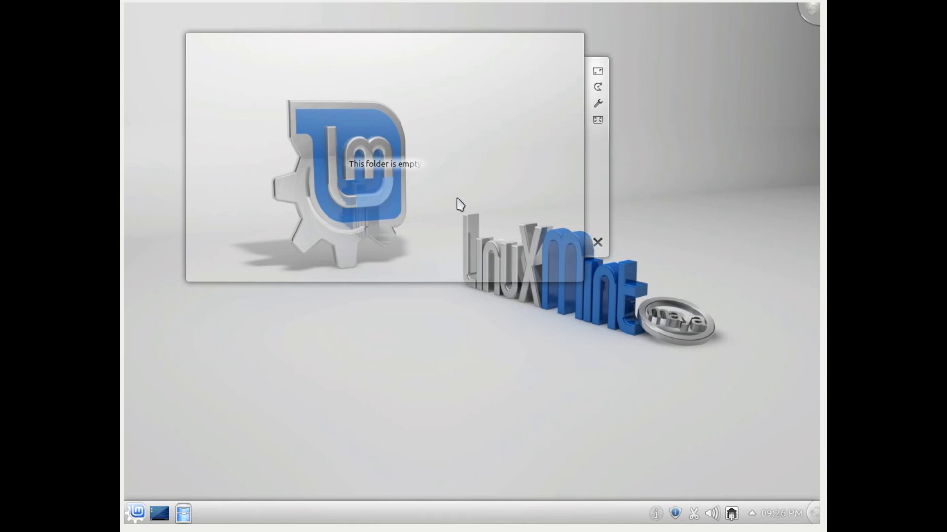
{"action": "left_click_drag", "start_coordinate": [591, 203], "coordinate": [551, 222]}
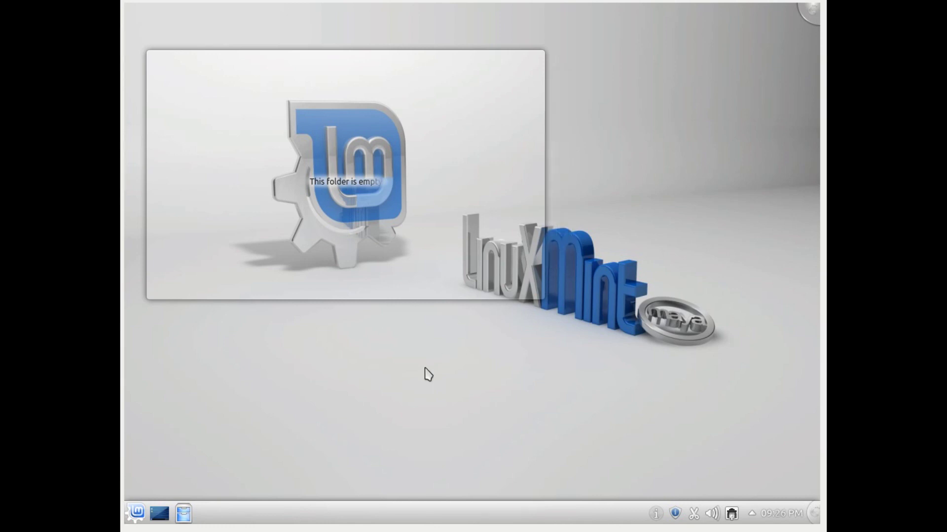
Step: Create a new folder named Muktware in the desktop folder view
{"action": "mouse_move", "coordinate": [446, 177]}
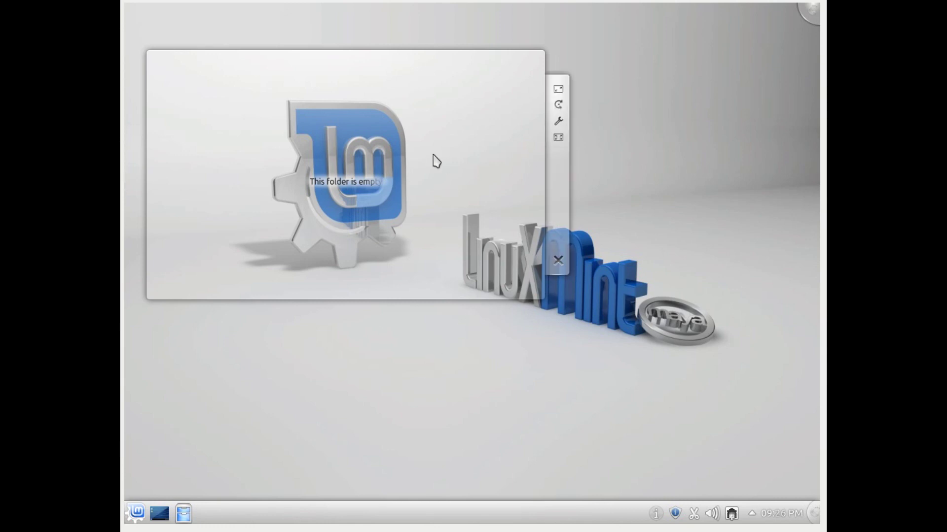
{"action": "right_click", "coordinate": [532, 356]}
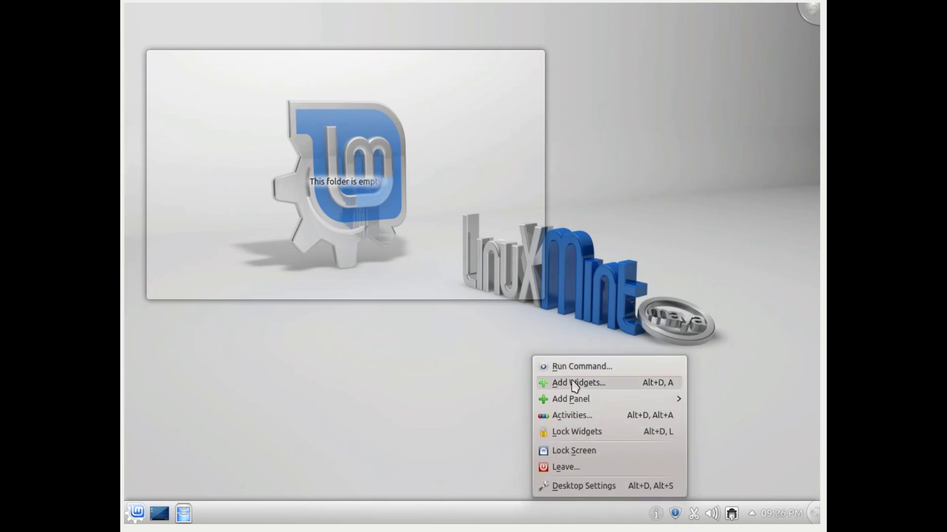
{"action": "right_click", "coordinate": [450, 211]}
{"action": "mouse_move", "coordinate": [490, 217]}
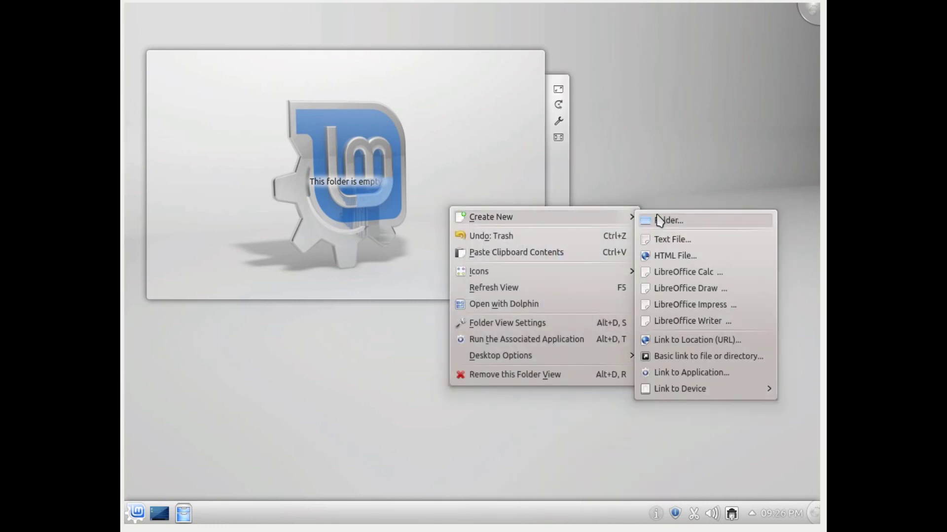
{"action": "left_click", "coordinate": [661, 222]}
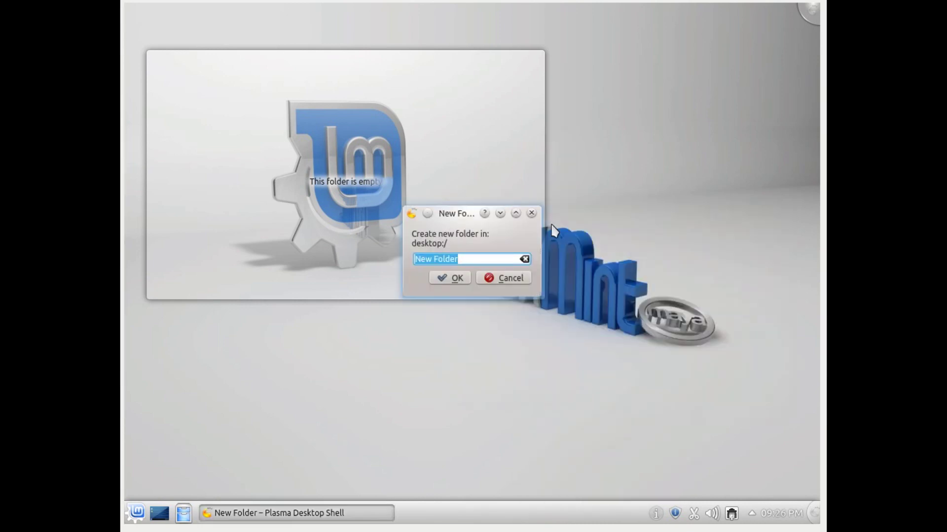
{"action": "type", "text": "Muktware"}
{"action": "key", "text": "Return"}
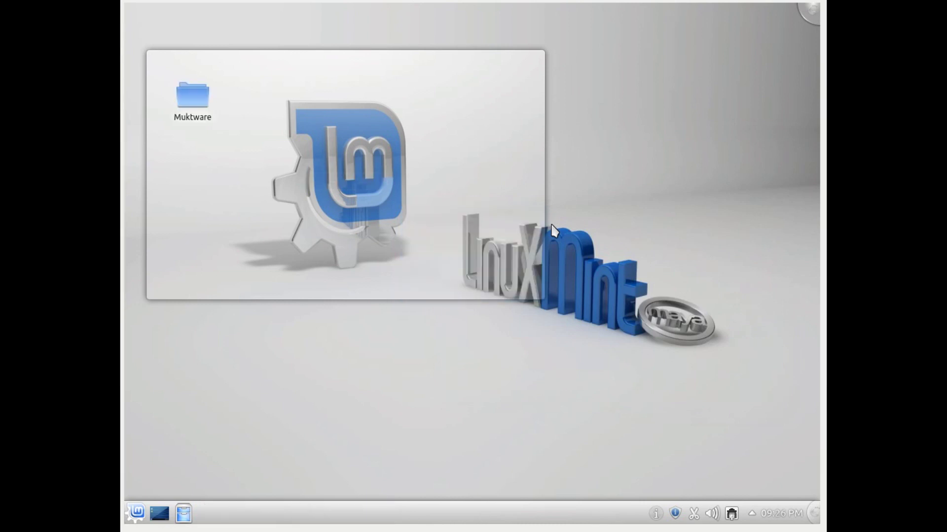
Step: Create a text file named Muktware-2, avoiding a name clash with the Muktware folder
{"action": "right_click", "coordinate": [379, 129]}
{"action": "mouse_move", "coordinate": [415, 138]}
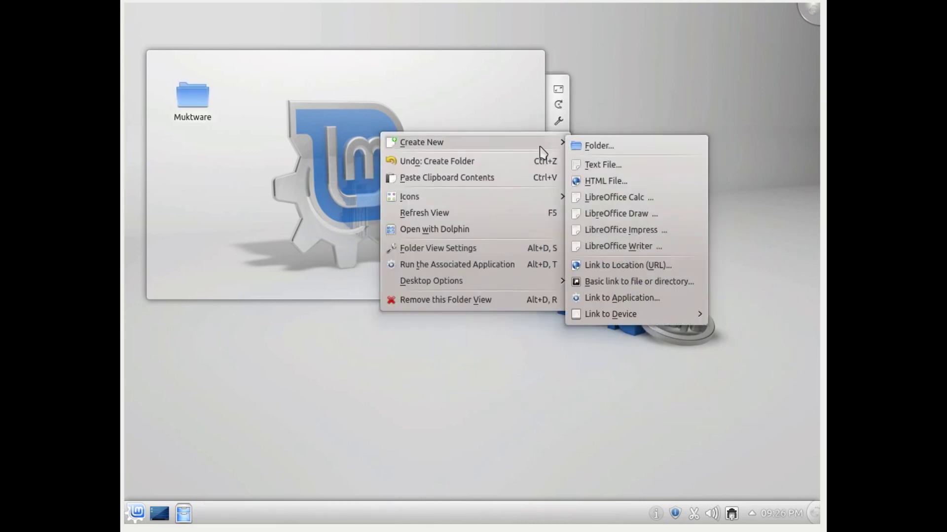
{"action": "left_click", "coordinate": [616, 163]}
{"action": "type", "text": "Muktwar"}
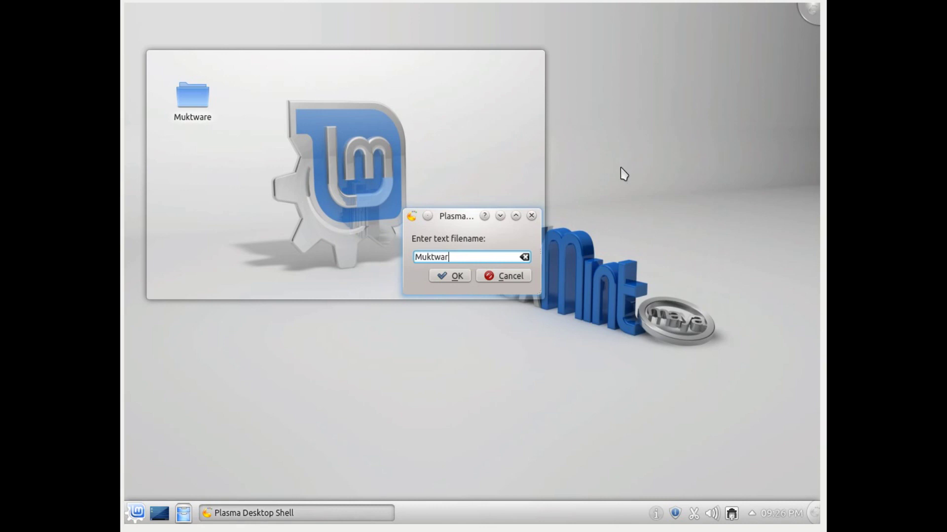
{"action": "key", "text": "Return"}
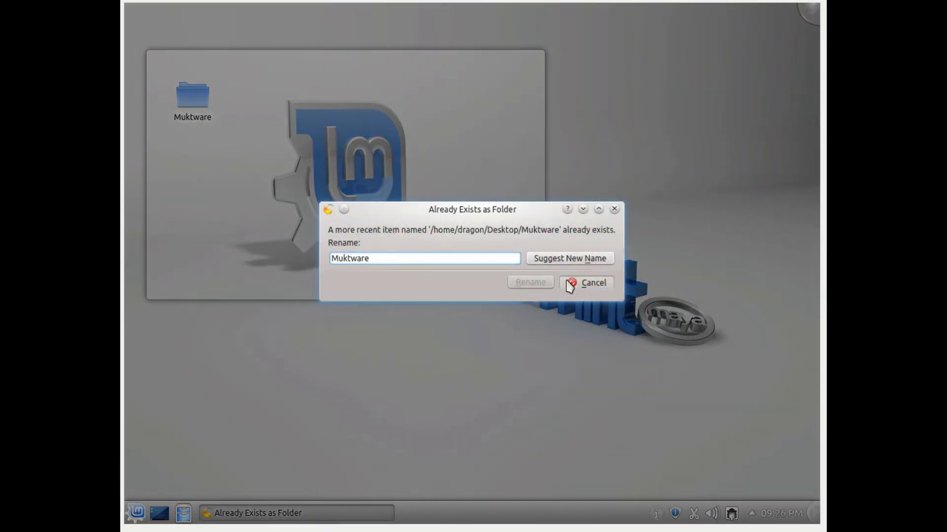
{"action": "left_click", "coordinate": [567, 282]}
{"action": "right_click", "coordinate": [412, 187]}
{"action": "mouse_move", "coordinate": [465, 200]}
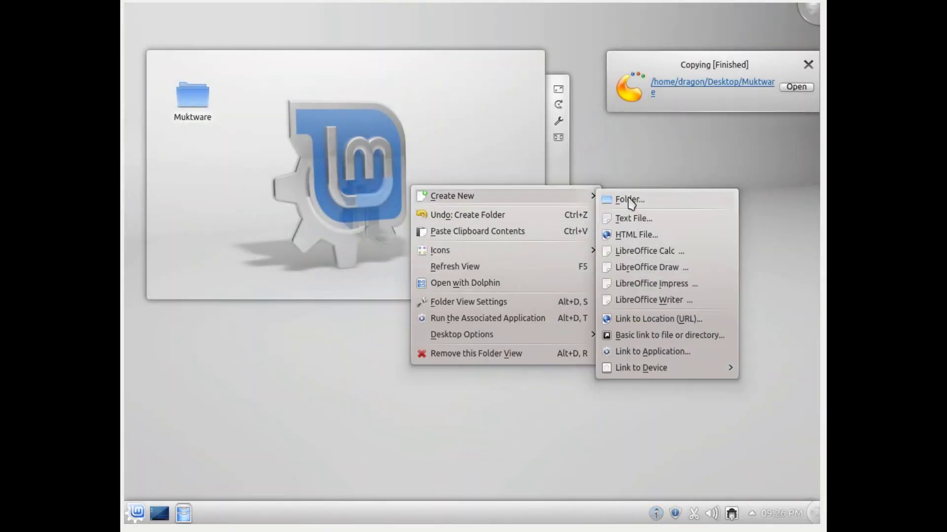
{"action": "left_click", "coordinate": [653, 219]}
{"action": "type", "text": "Muktware-"}
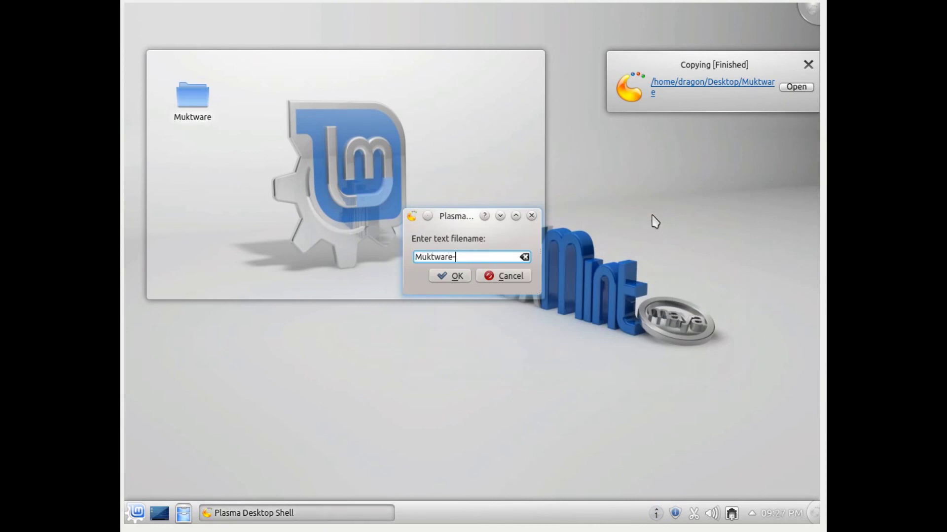
{"action": "key", "text": "Return"}
{"action": "mouse_move", "coordinate": [517, 212]}
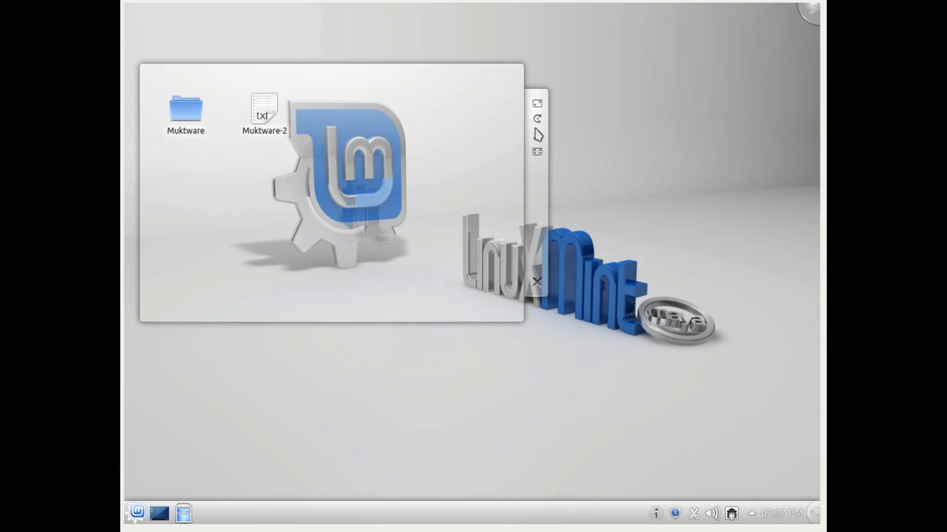
Step: Set the Folder View widget to show the Home place and apply it
{"action": "left_click", "coordinate": [537, 136]}
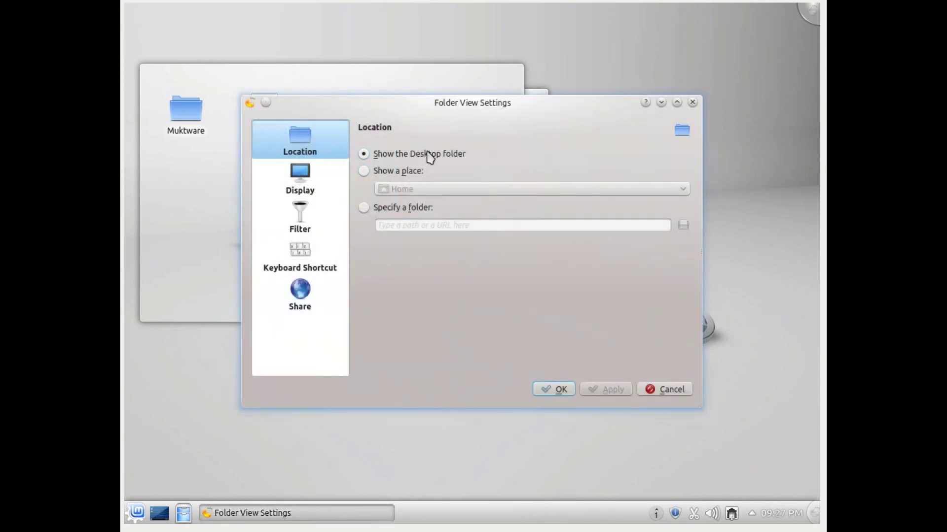
{"action": "left_click", "coordinate": [396, 173]}
{"action": "left_click", "coordinate": [451, 189]}
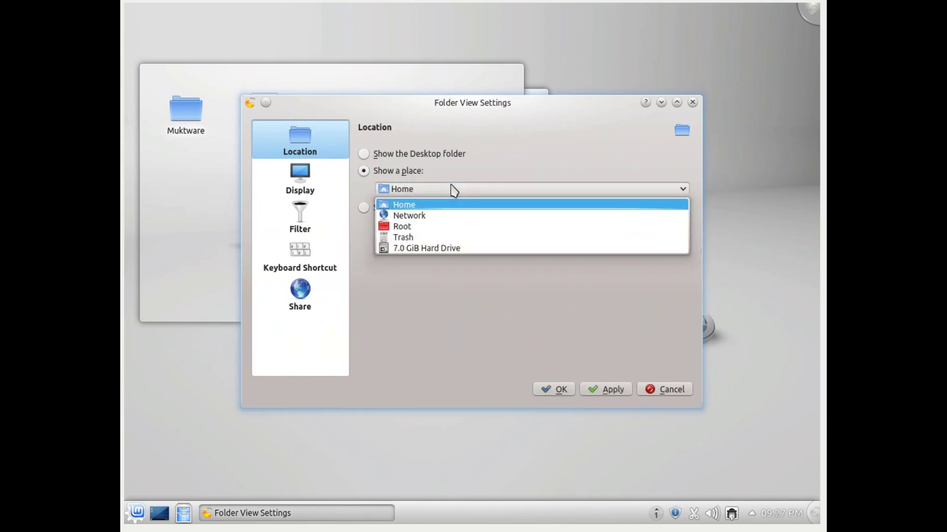
{"action": "left_click", "coordinate": [520, 169]}
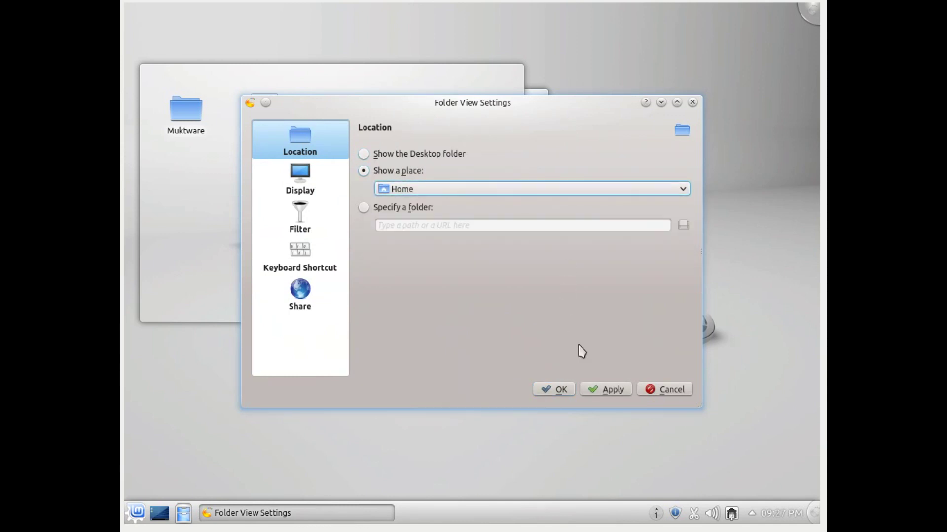
{"action": "left_click", "coordinate": [600, 389]}
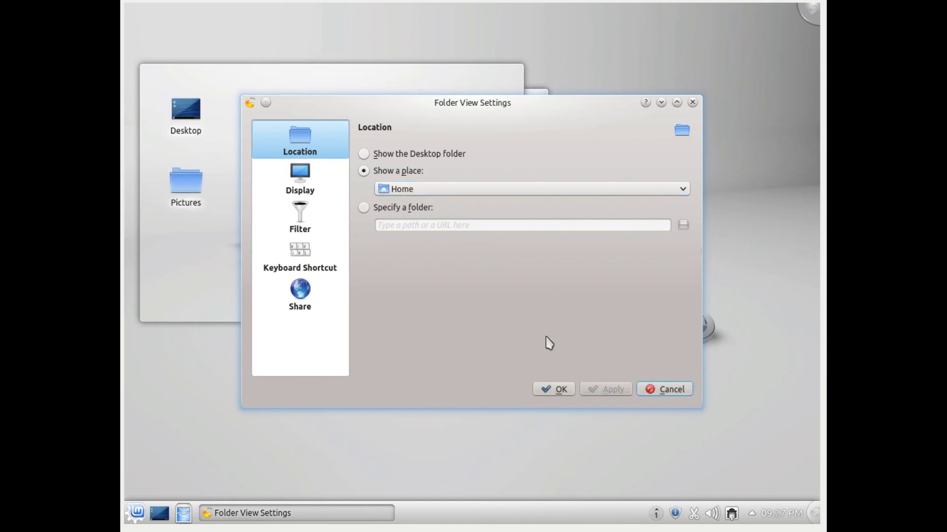
Step: Reposition the Folder View Settings window and select the custom folder option
{"action": "left_click_drag", "start_coordinate": [489, 112], "coordinate": [606, 363]}
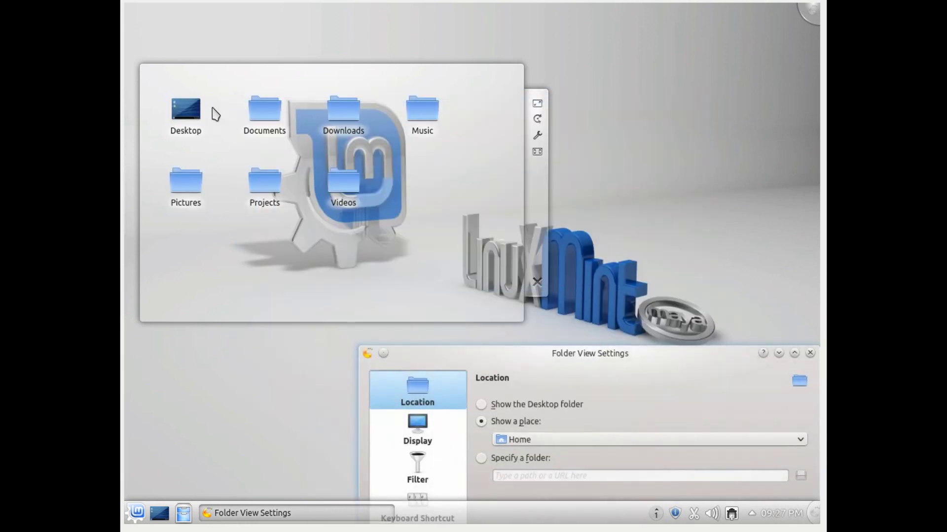
{"action": "left_click_drag", "start_coordinate": [503, 353], "coordinate": [525, 122]}
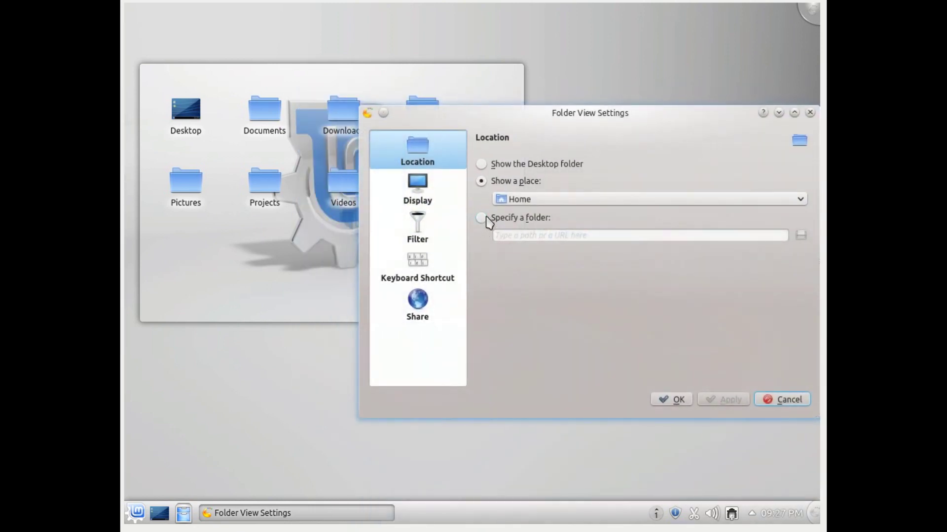
{"action": "left_click", "coordinate": [481, 218]}
{"action": "left_click_drag", "start_coordinate": [578, 107], "coordinate": [487, 105]}
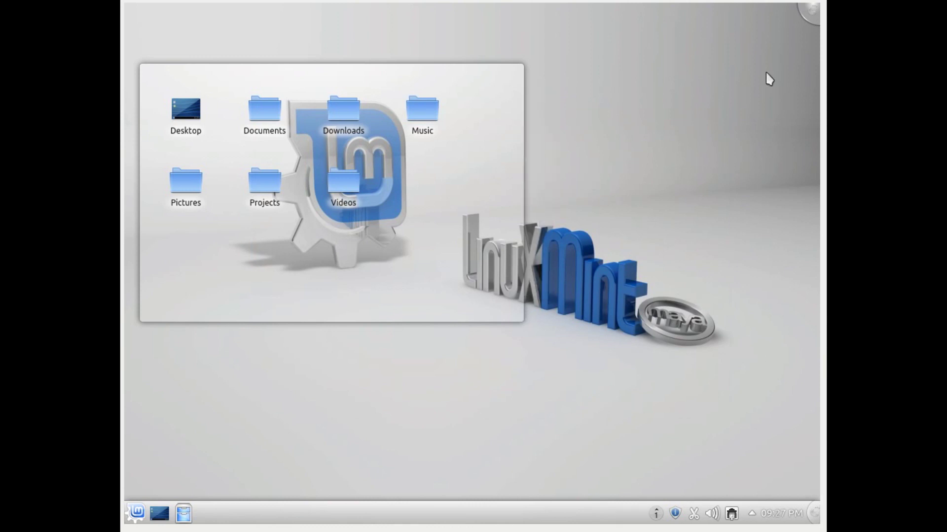
Step: Select the Folder View layout in Desktop Settings
{"action": "mouse_move", "coordinate": [323, 275]}
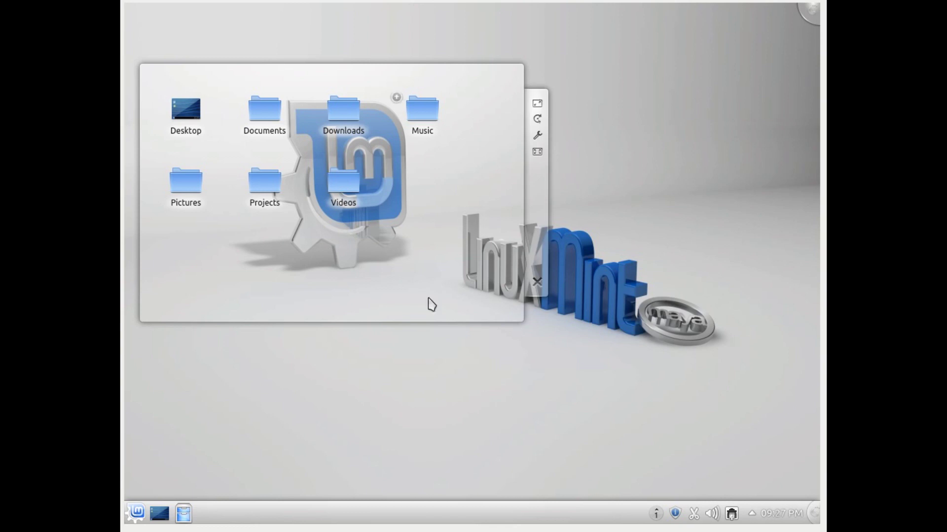
{"action": "right_click", "coordinate": [661, 302]}
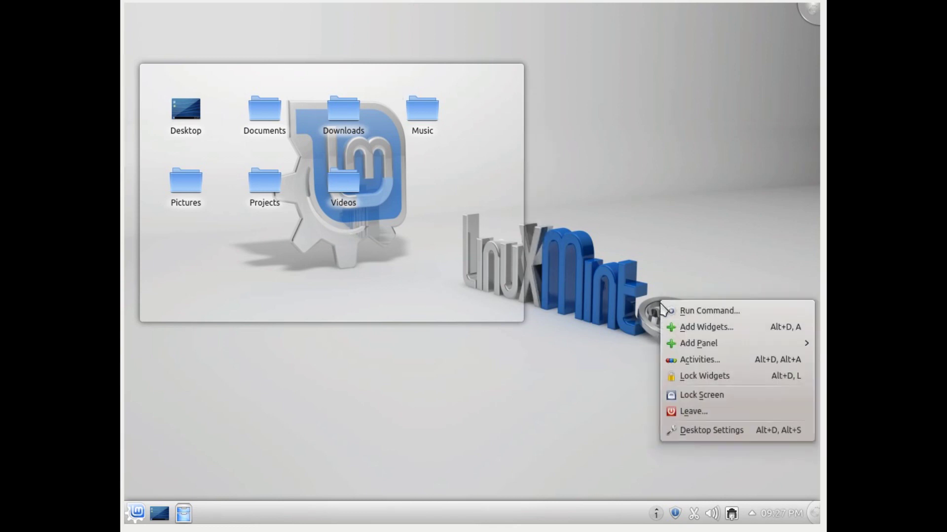
{"action": "left_click", "coordinate": [720, 436]}
{"action": "left_click", "coordinate": [468, 63]}
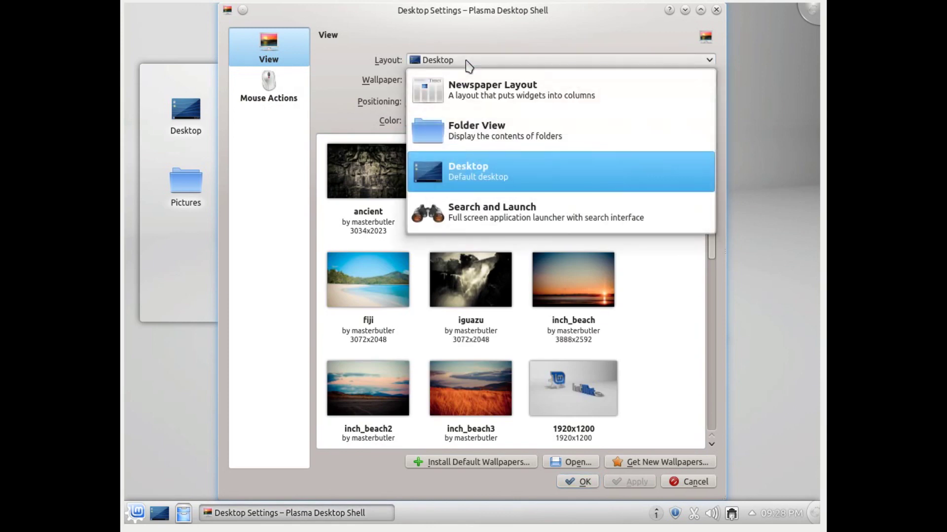
{"action": "left_click", "coordinate": [440, 130]}
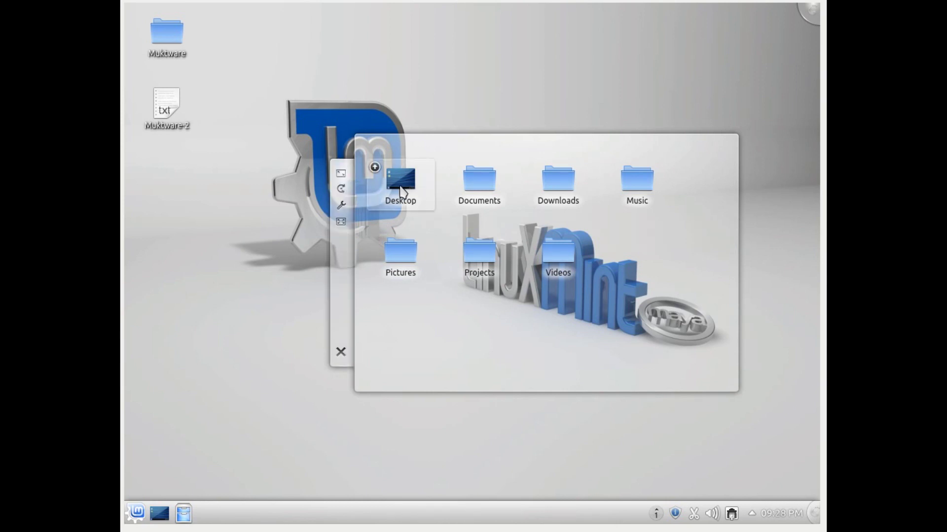
Step: Move the folder widget up-left, then change the desktop layout to Desktop
{"action": "mouse_move", "coordinate": [408, 197]}
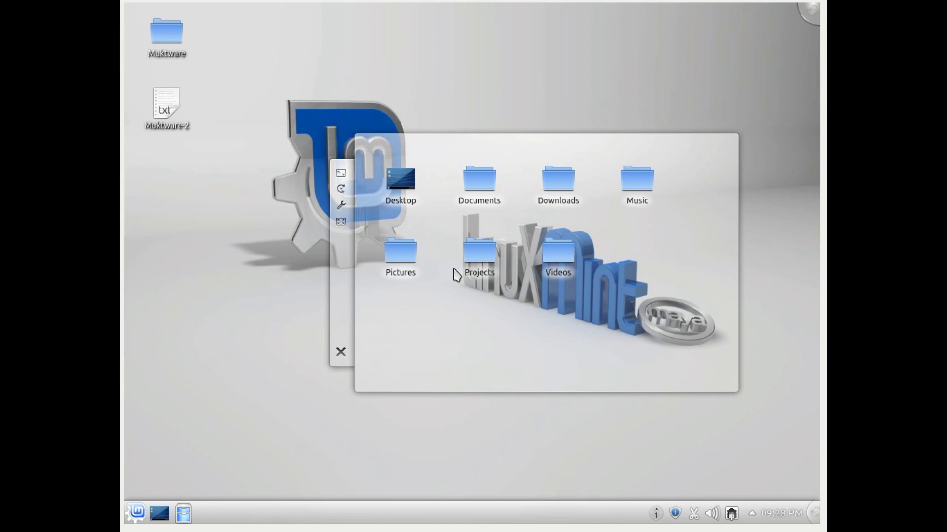
{"action": "left_click_drag", "start_coordinate": [341, 323], "coordinate": [283, 235]}
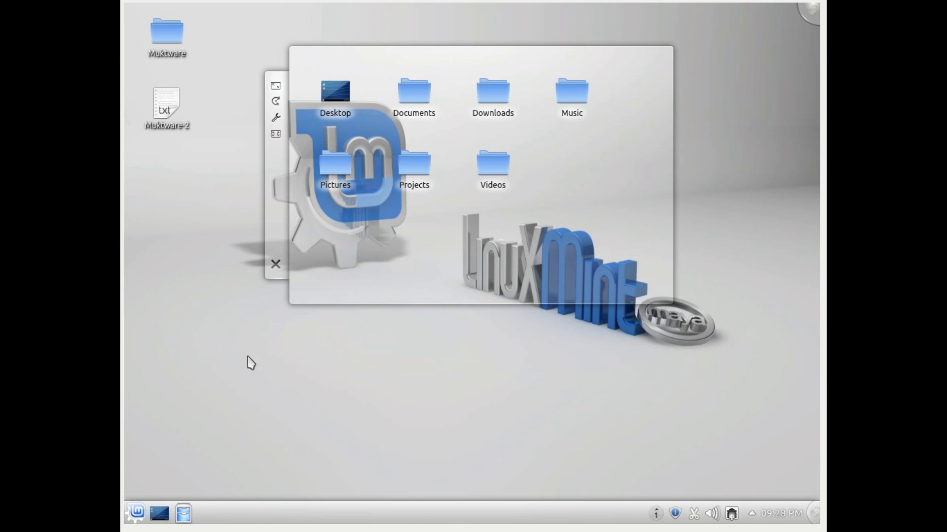
{"action": "right_click", "coordinate": [311, 381]}
{"action": "left_click", "coordinate": [363, 368]}
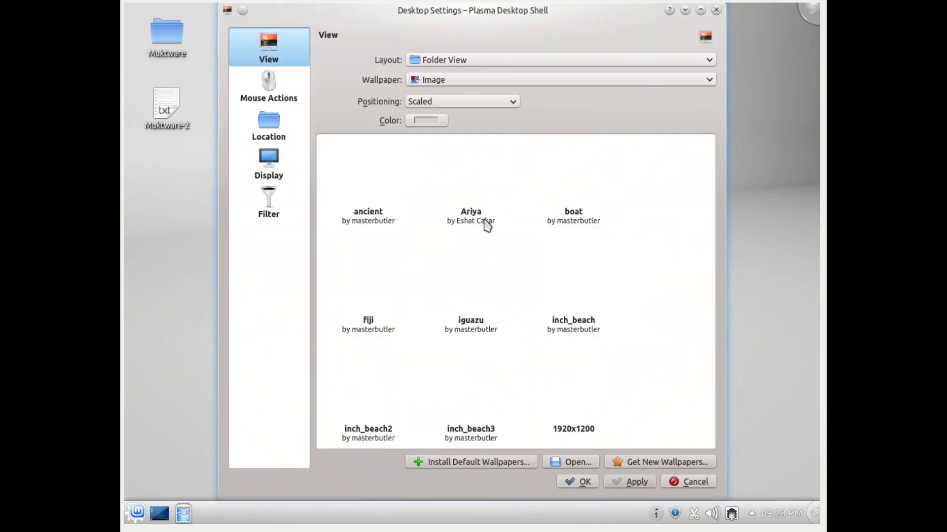
{"action": "left_click", "coordinate": [495, 60]}
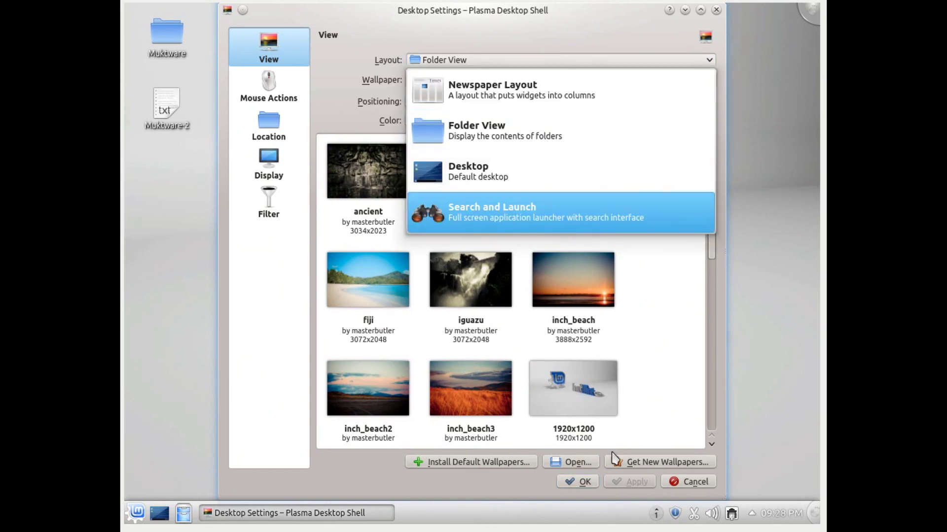
{"action": "left_click", "coordinate": [463, 168]}
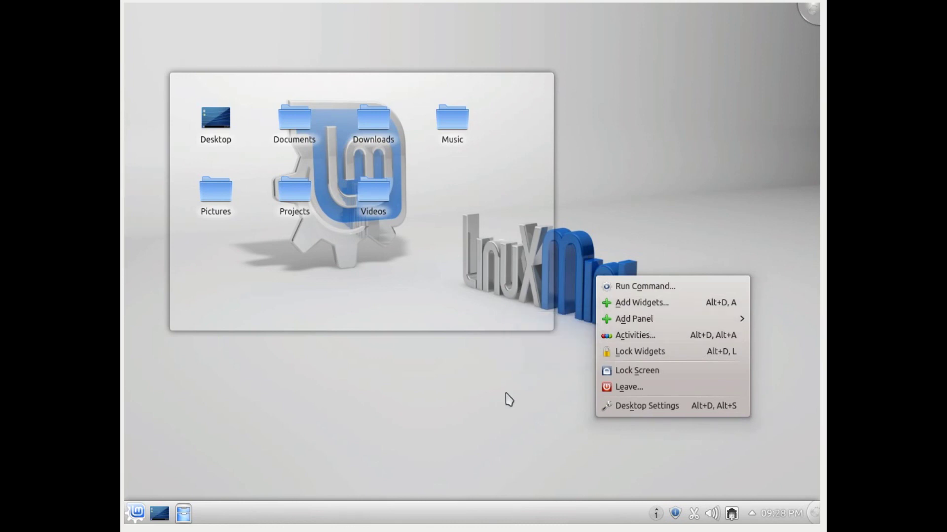
{"action": "left_click", "coordinate": [508, 399]}
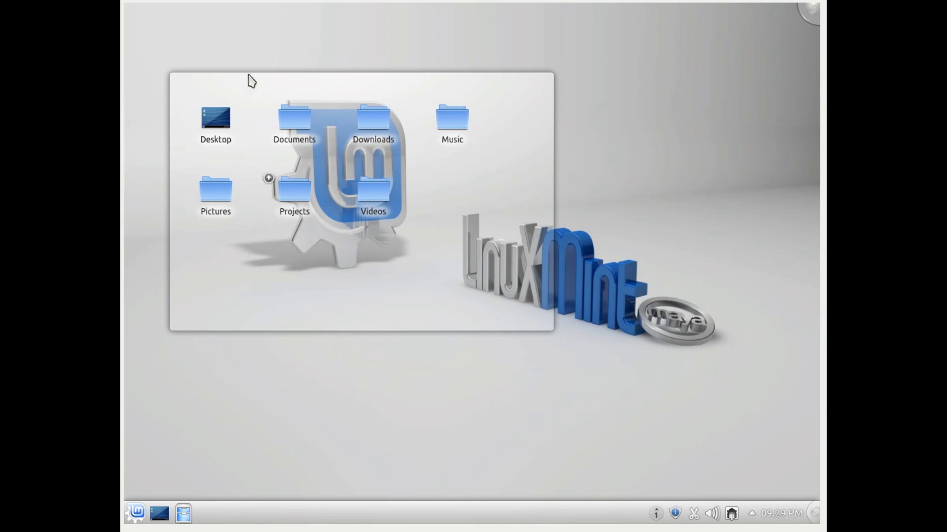
Step: Add an Empty Panel to the desktop
{"action": "mouse_move", "coordinate": [504, 235]}
{"action": "right_click", "coordinate": [622, 285]}
{"action": "mouse_move", "coordinate": [646, 326]}
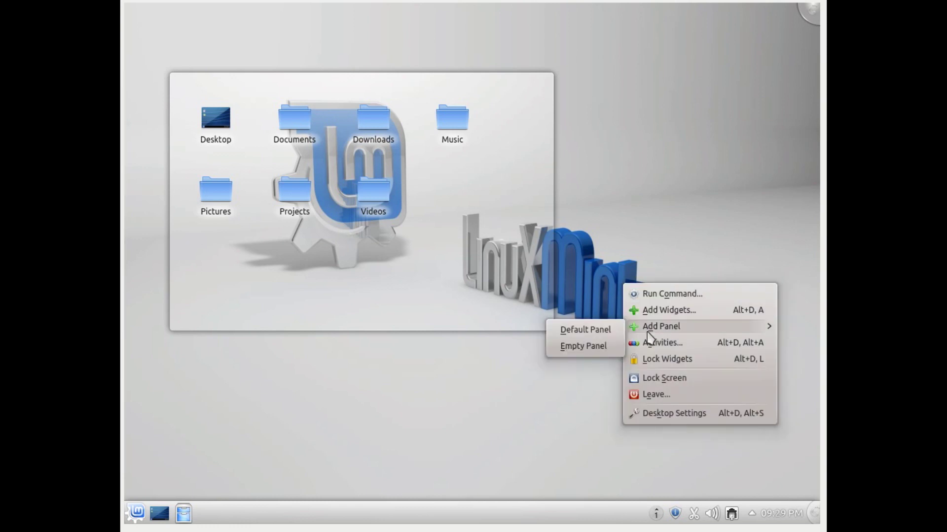
{"action": "left_click", "coordinate": [590, 348]}
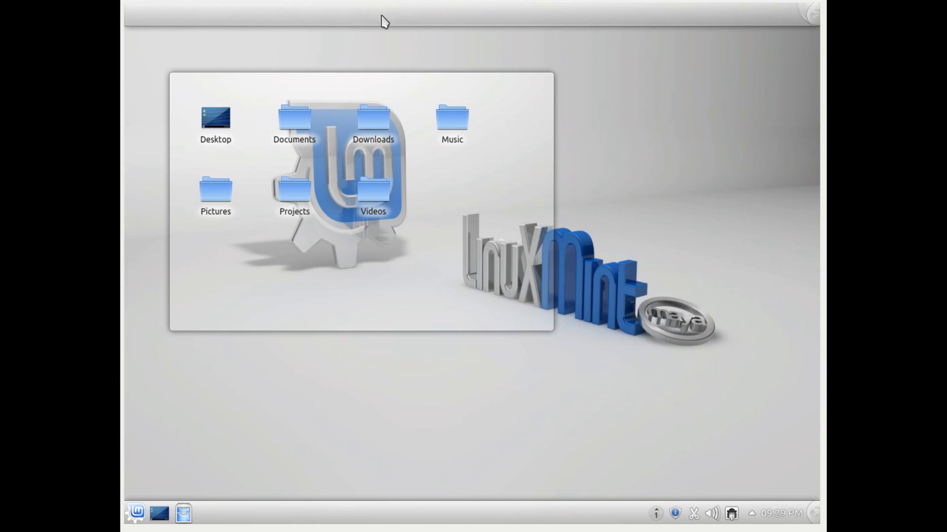
Step: Move the new top panel to the left screen edge via its Panel Settings
{"action": "mouse_move", "coordinate": [421, 75]}
{"action": "right_click", "coordinate": [436, 18]}
{"action": "left_click", "coordinate": [461, 71]}
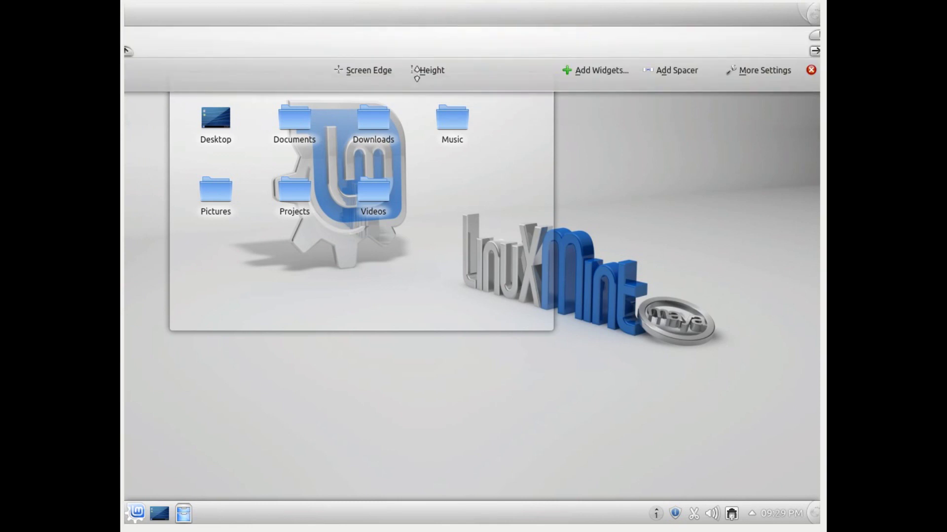
{"action": "mouse_move", "coordinate": [360, 76]}
{"action": "left_mouse_down"}
{"action": "mouse_move", "coordinate": [192, 158]}
{"action": "mouse_move", "coordinate": [152, 162]}
{"action": "mouse_move", "coordinate": [744, 173]}
{"action": "mouse_move", "coordinate": [650, 54]}
{"action": "mouse_move", "coordinate": [613, 435]}
{"action": "mouse_move", "coordinate": [150, 190]}
{"action": "mouse_move", "coordinate": [127, 190]}
{"action": "left_mouse_up"}
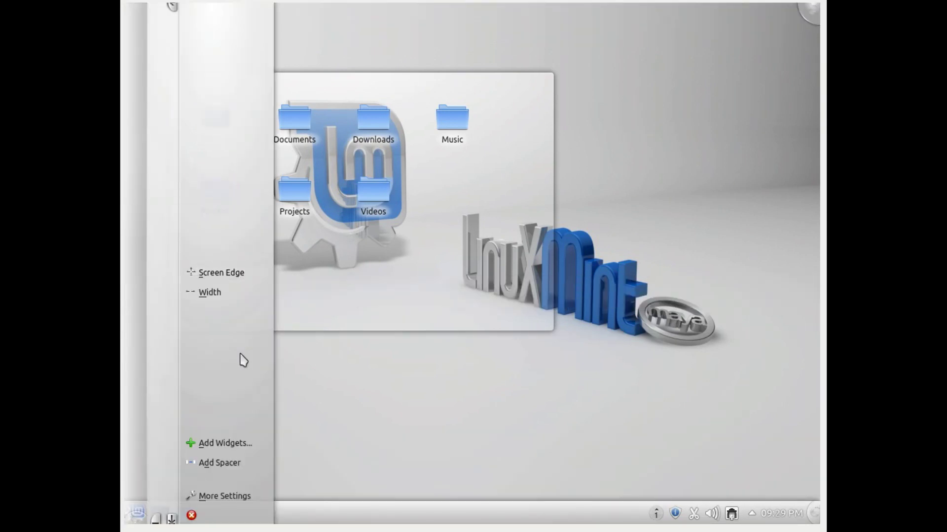
{"action": "left_click", "coordinate": [352, 404]}
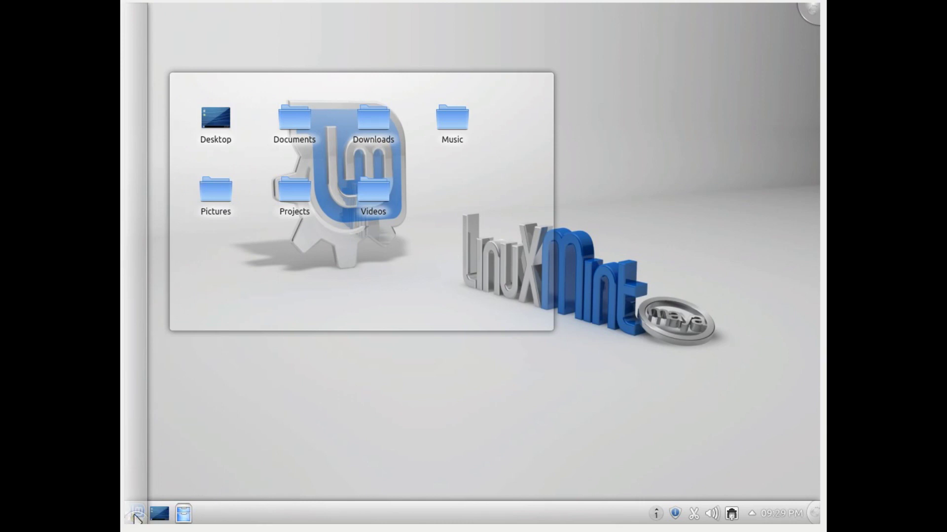
Step: Adjust the left panel's length, centre it along the edge, and enable Auto-hide
{"action": "right_click", "coordinate": [134, 468]}
{"action": "left_click", "coordinate": [162, 434]}
{"action": "left_click_drag", "start_coordinate": [173, 519], "coordinate": [181, 433]}
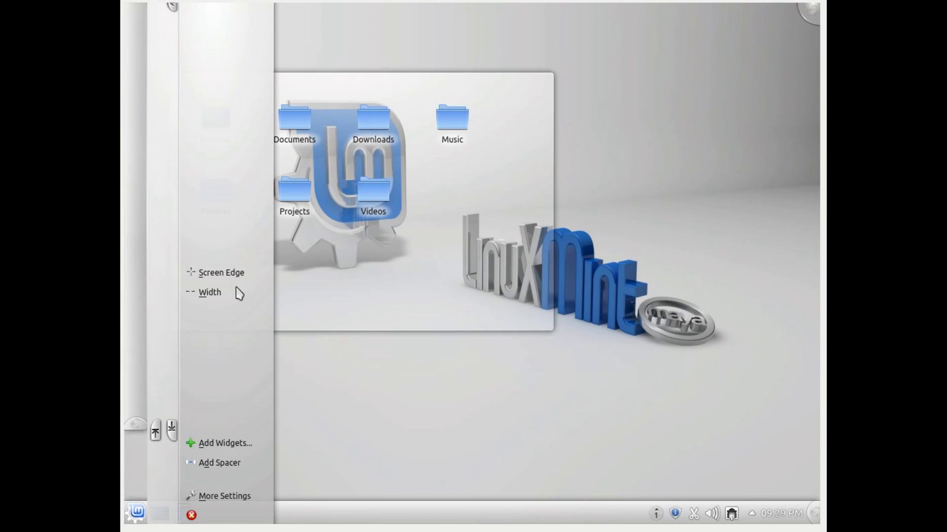
{"action": "left_click", "coordinate": [223, 497]}
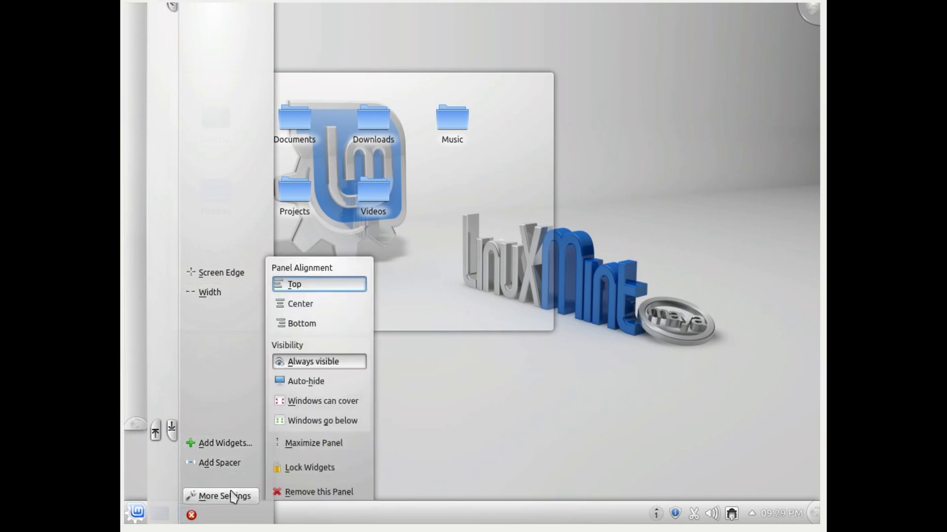
{"action": "left_click", "coordinate": [301, 304]}
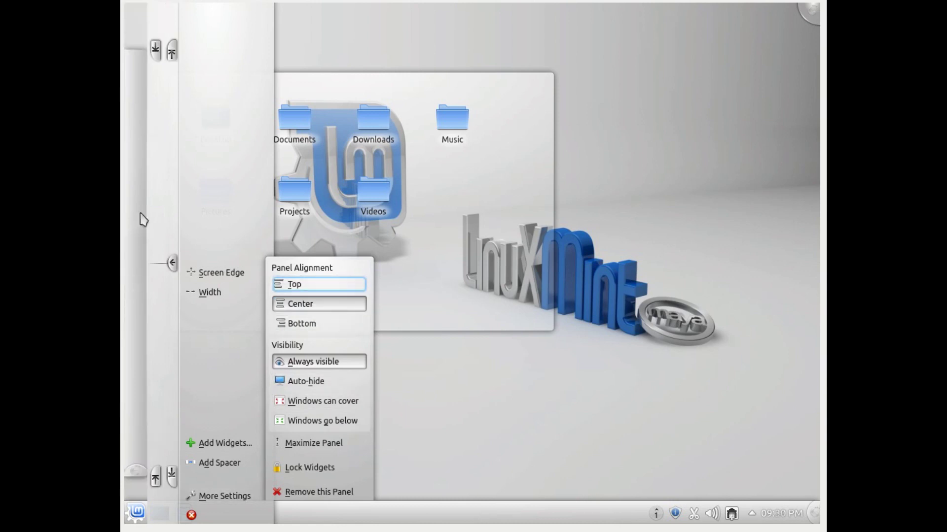
{"action": "left_click", "coordinate": [296, 385]}
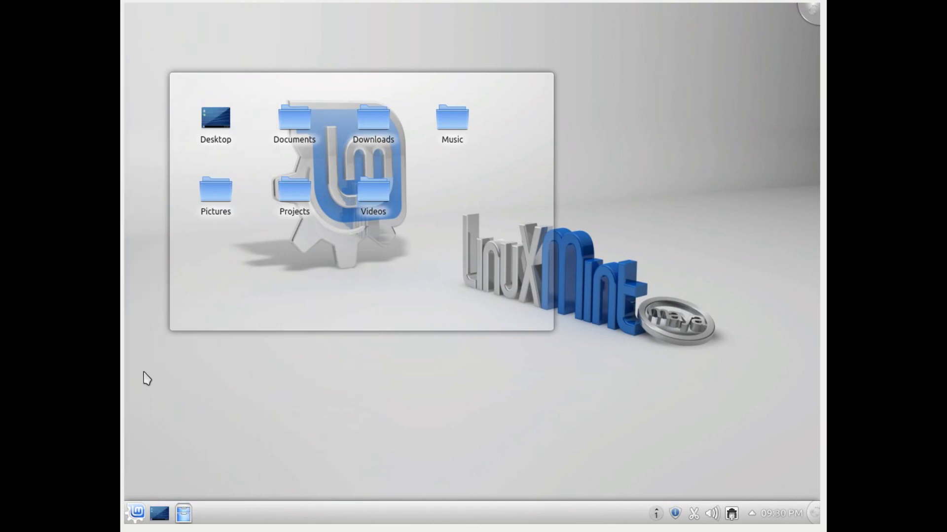
Step: Drag the Audio Player (Amarok) and Web Browser (Firefox) favourites from Kickoff onto the left panel
{"action": "mouse_move", "coordinate": [127, 371]}
{"action": "mouse_move", "coordinate": [126, 395]}
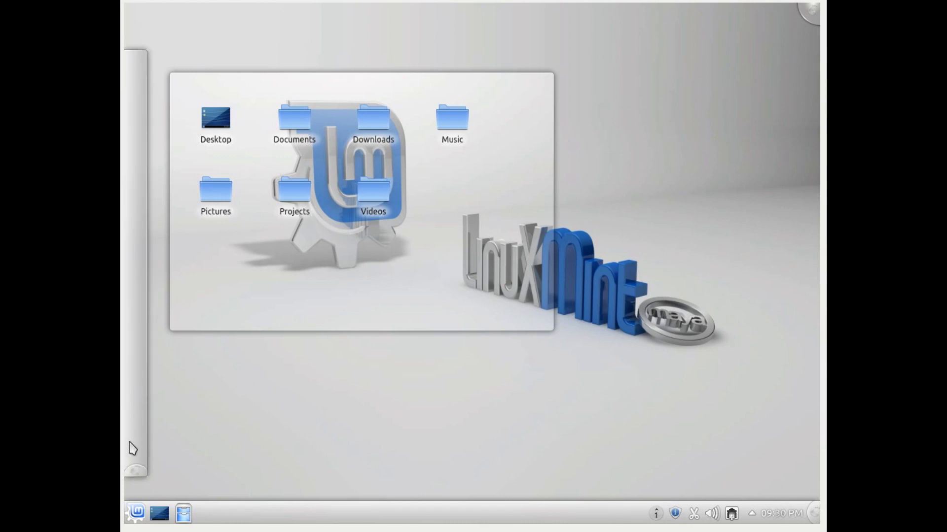
{"action": "left_click", "coordinate": [133, 512]}
{"action": "left_click_drag", "start_coordinate": [156, 239], "coordinate": [130, 63]}
{"action": "left_click_drag", "start_coordinate": [153, 256], "coordinate": [129, 100]}
{"action": "left_click", "coordinate": [700, 291]}
{"action": "mouse_move", "coordinate": [127, 152]}
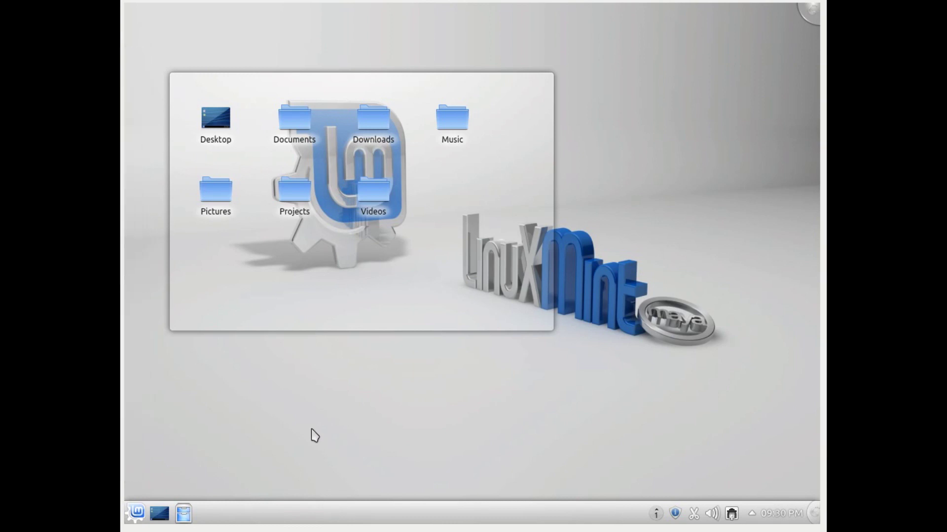
{"action": "mouse_move", "coordinate": [127, 395]}
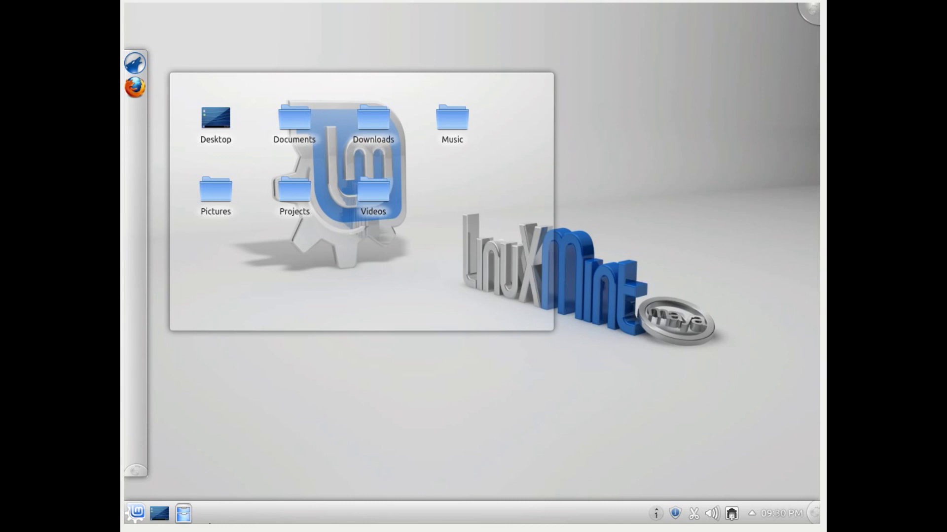
Step: Open Dolphin and restore it to a smaller window moved aside
{"action": "left_click", "coordinate": [183, 514]}
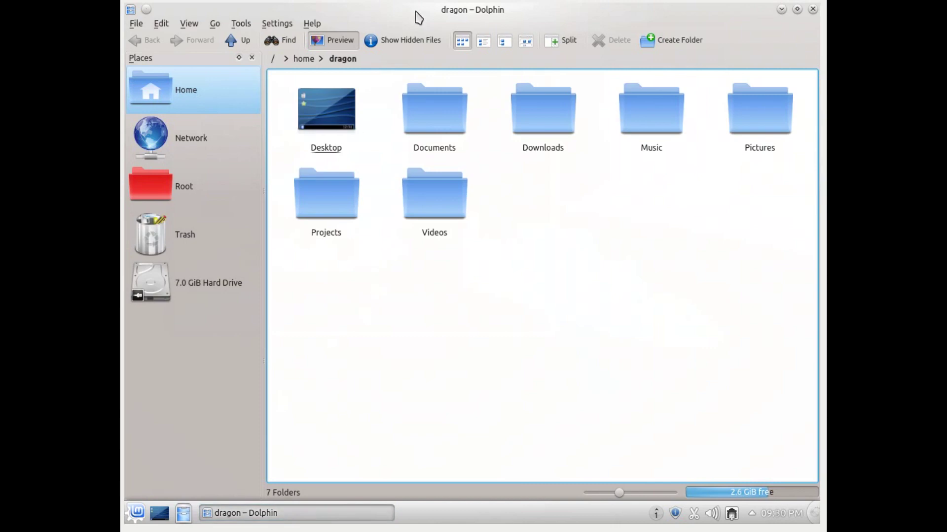
{"action": "double_click", "coordinate": [419, 12]}
{"action": "left_click_drag", "start_coordinate": [697, 121], "coordinate": [559, 118]}
Step: Drop the Music folder on the left panel as a Folder View widget and close Dolphin
{"action": "left_click_drag", "start_coordinate": [645, 304], "coordinate": [136, 187]}
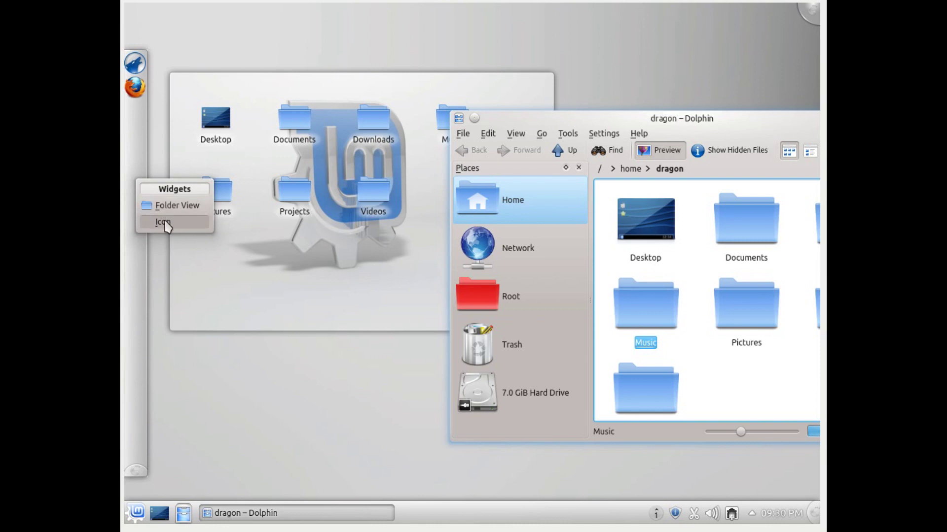
{"action": "left_click", "coordinate": [169, 207]}
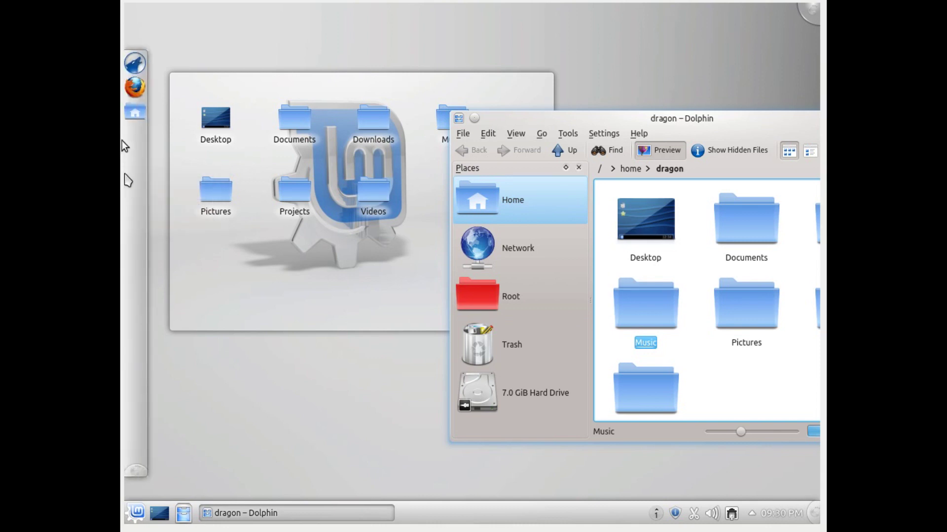
{"action": "left_click", "coordinate": [135, 117]}
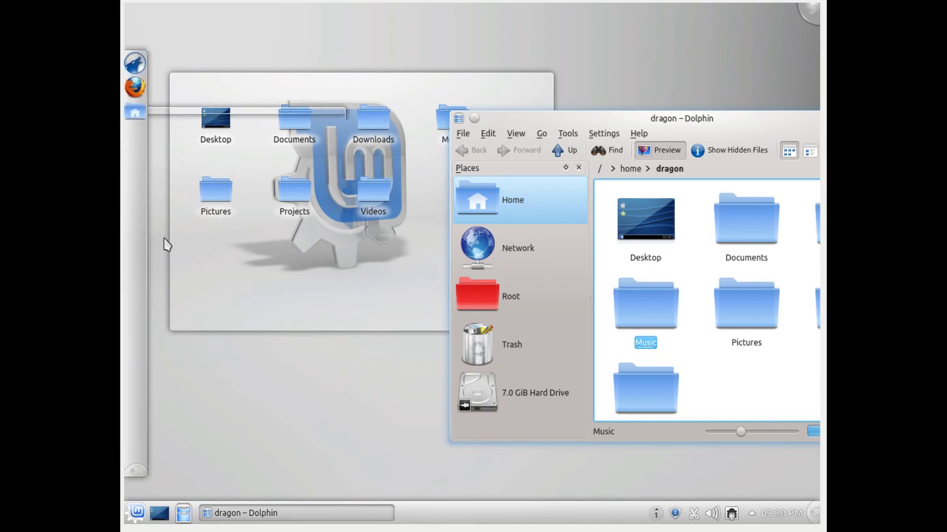
{"action": "left_click_drag", "start_coordinate": [746, 129], "coordinate": [477, 138]}
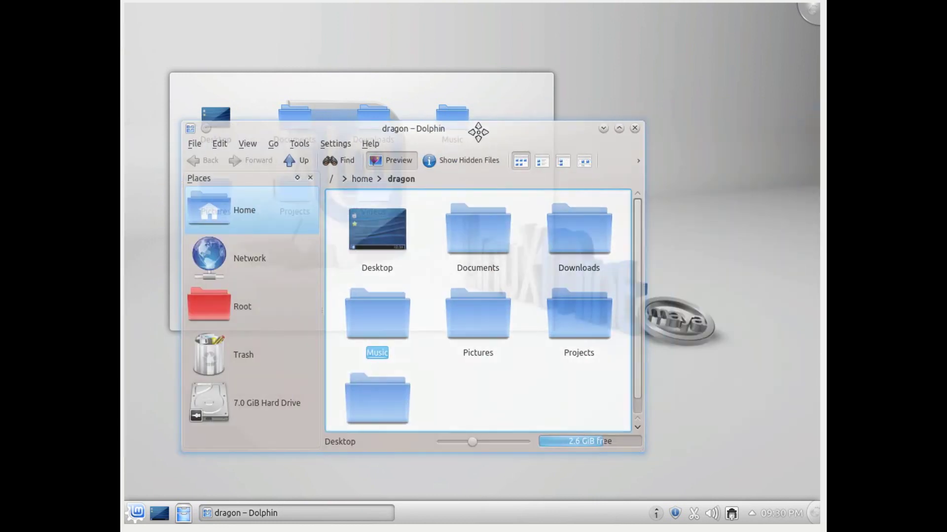
{"action": "left_click", "coordinate": [635, 129]}
{"action": "mouse_move", "coordinate": [124, 241]}
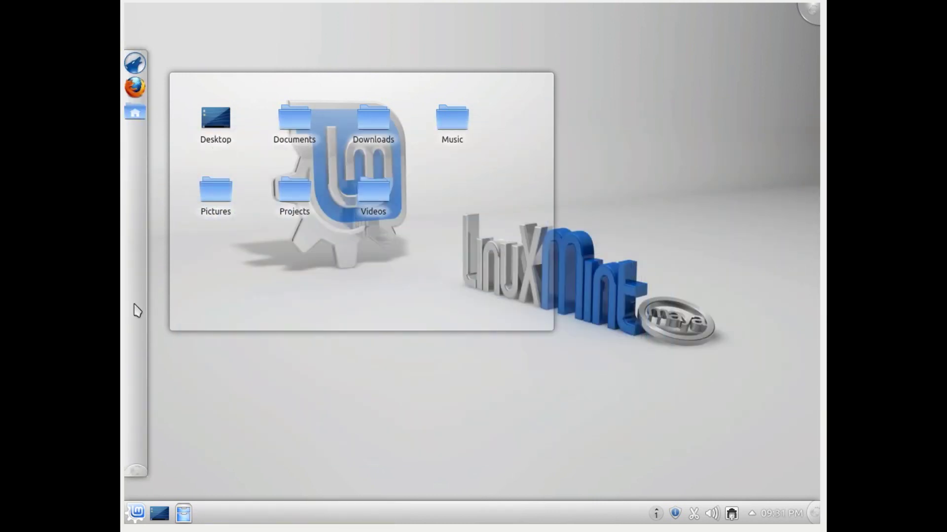
Step: Drag a Fuzzy Clock from the Add Widgets browser onto the desktop
{"action": "right_click", "coordinate": [132, 387]}
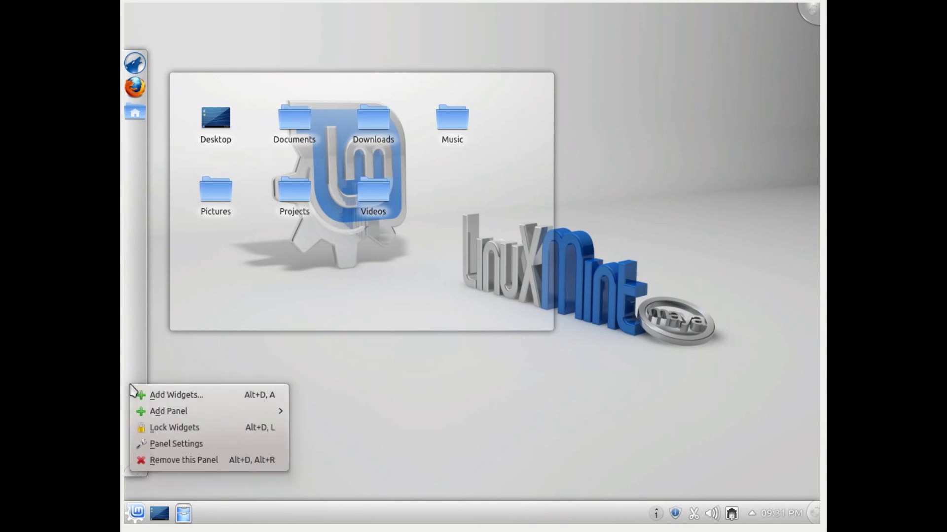
{"action": "left_click", "coordinate": [211, 400]}
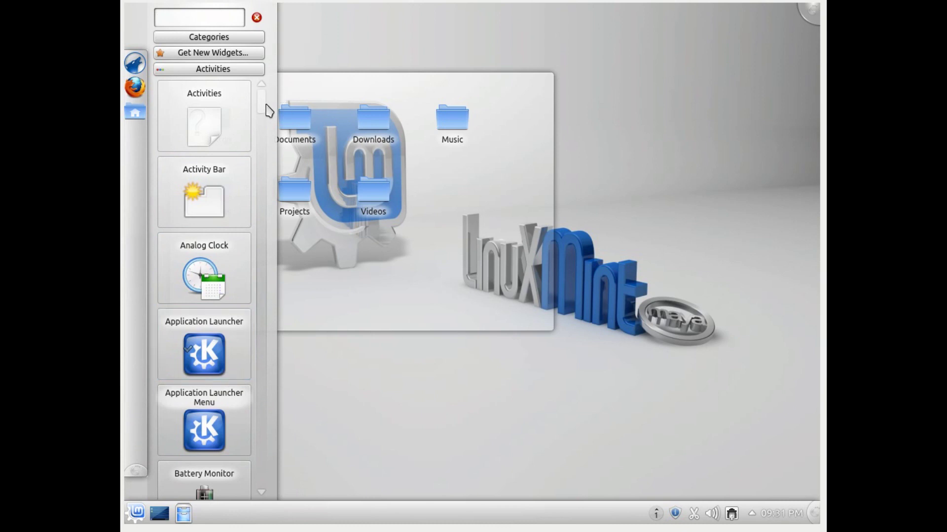
{"action": "left_click_drag", "start_coordinate": [264, 104], "coordinate": [271, 235]}
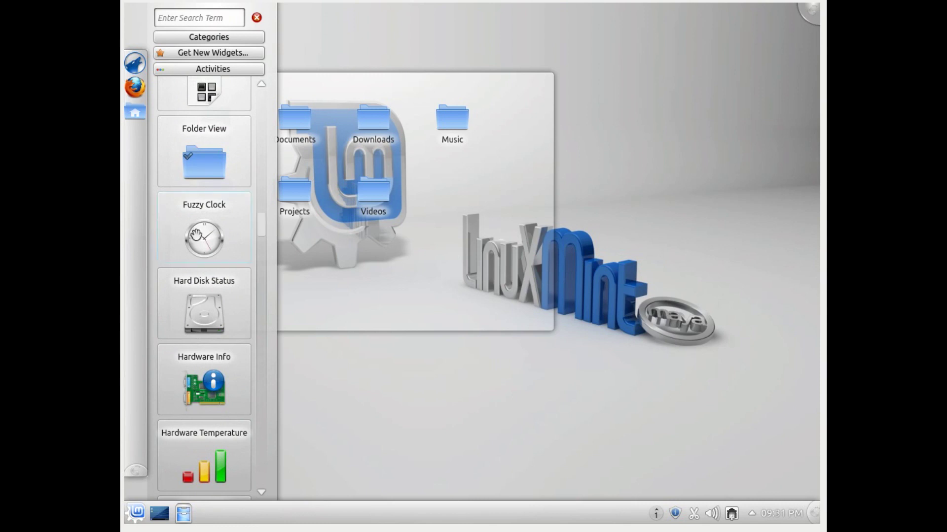
{"action": "left_click_drag", "start_coordinate": [204, 237], "coordinate": [661, 199]}
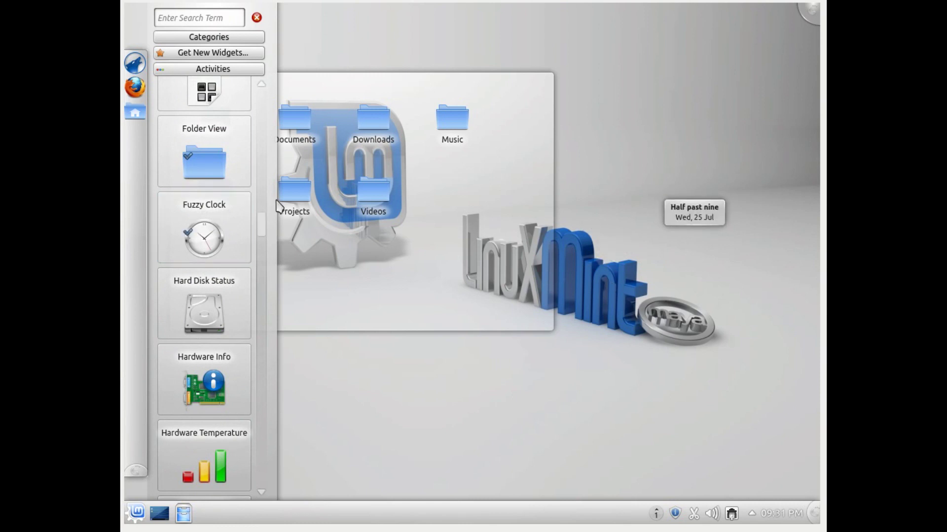
{"action": "left_click", "coordinate": [257, 18]}
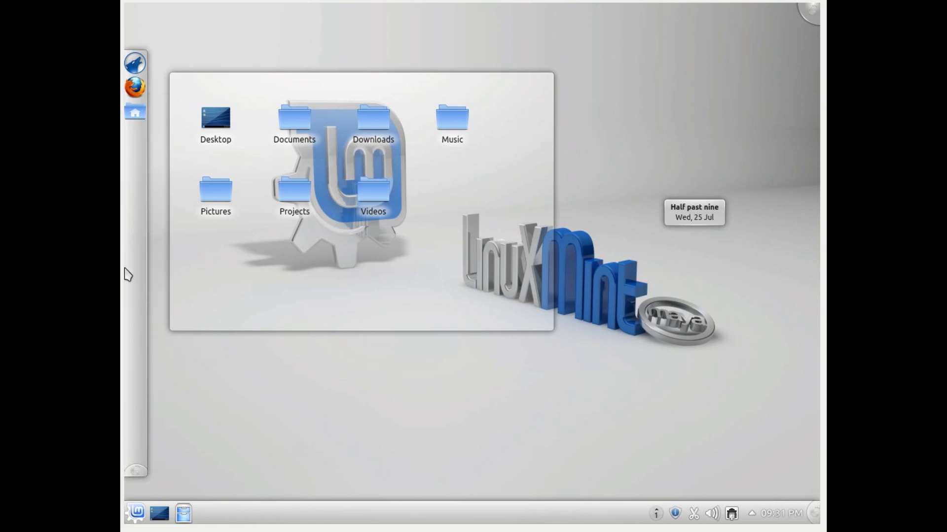
Step: Launch System Settings from the application launcher and preview Startup and Shutdown
{"action": "left_click", "coordinate": [136, 513]}
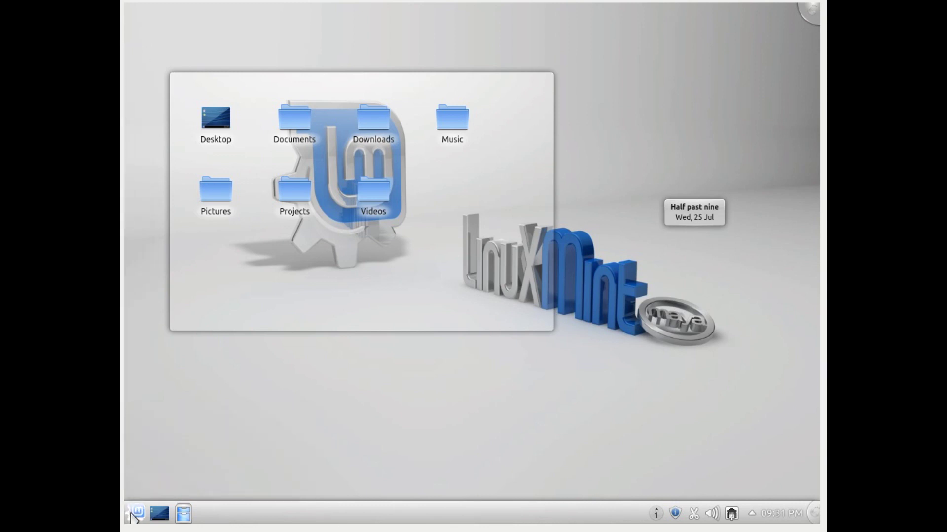
{"action": "left_click", "coordinate": [160, 390]}
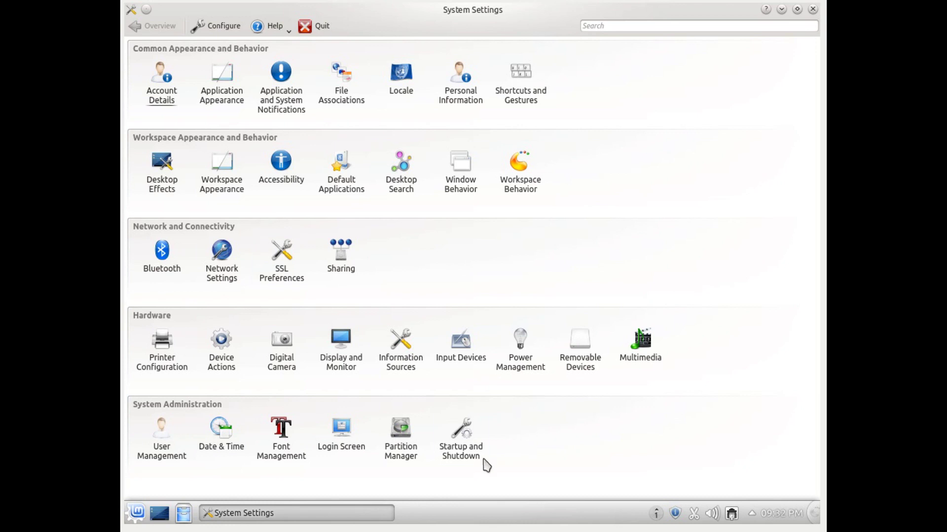
{"action": "mouse_move", "coordinate": [471, 460]}
Step: Glance at Application Appearance, then open Workspace Appearance's Window Decorations page
{"action": "left_click", "coordinate": [239, 85]}
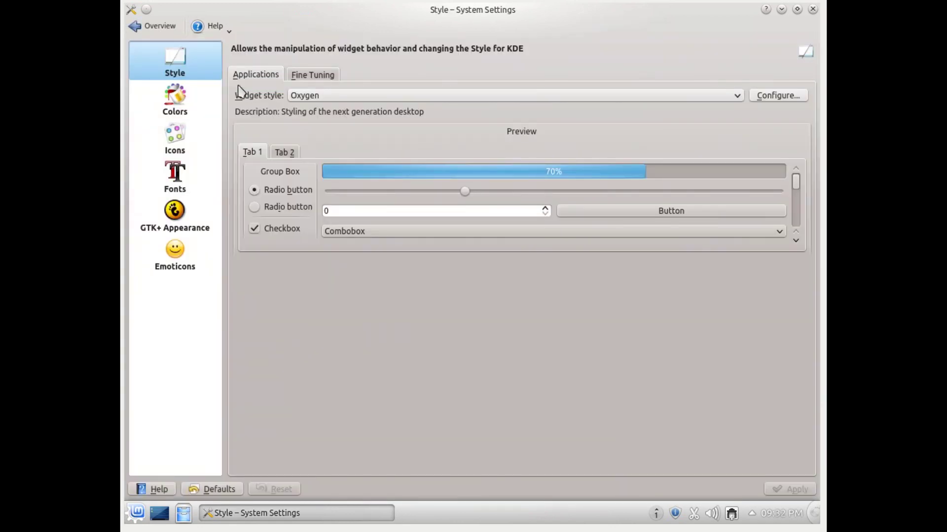
{"action": "left_click", "coordinate": [141, 27]}
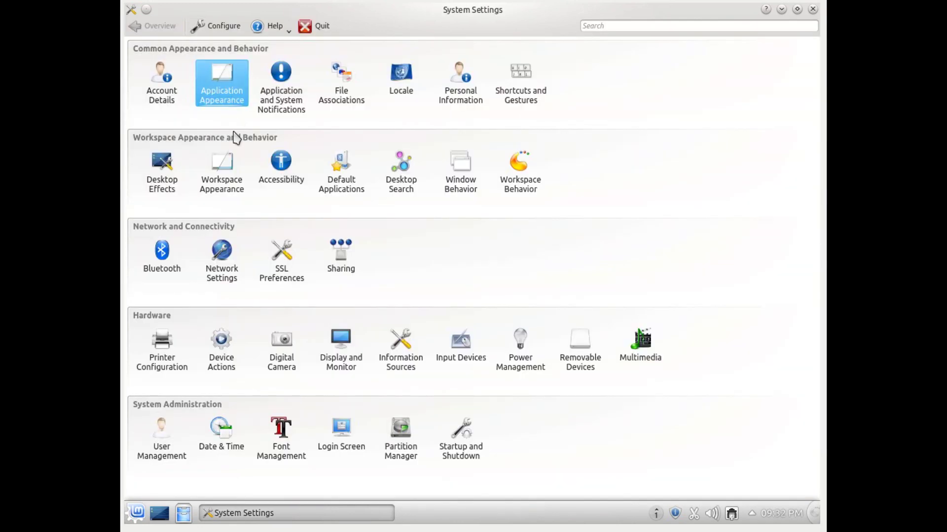
{"action": "left_click", "coordinate": [230, 175]}
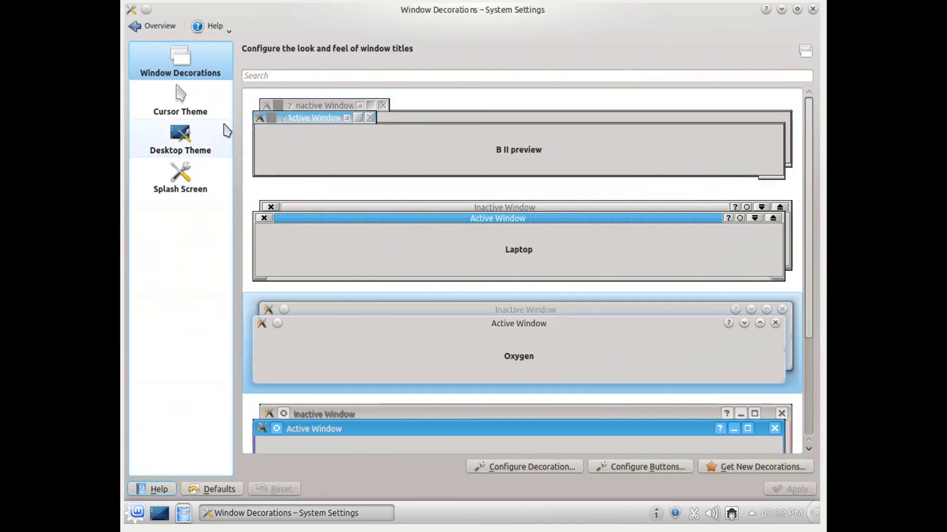
{"action": "left_click", "coordinate": [191, 67]}
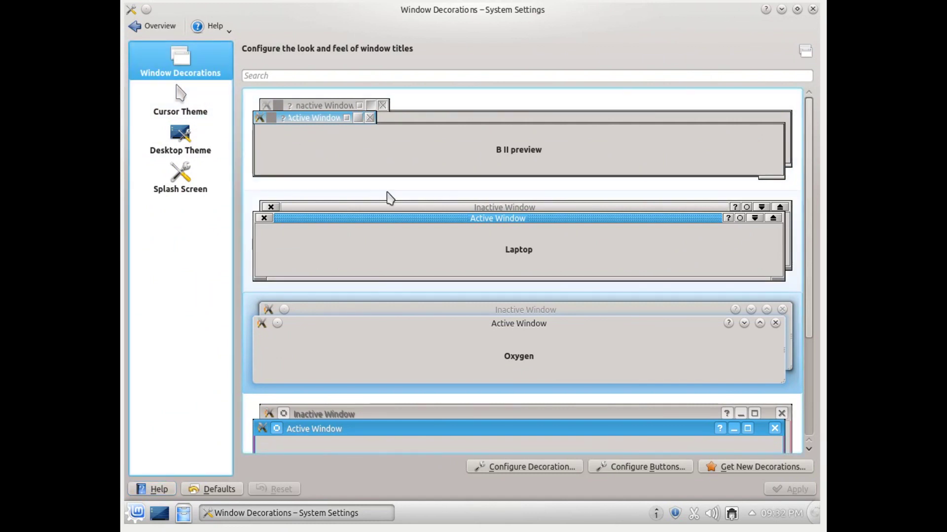
Step: Browse the downloadable window decorations in Get New Decorations, then close the installer
{"action": "scroll", "coordinate": [818, 247], "scroll_direction": "down", "scroll_amount": 5}
{"action": "scroll", "coordinate": [816, 173], "scroll_direction": "up", "scroll_amount": 2}
{"action": "scroll", "coordinate": [817, 98], "scroll_direction": "up", "scroll_amount": 3}
{"action": "scroll", "coordinate": [820, 335], "scroll_direction": "down", "scroll_amount": 5}
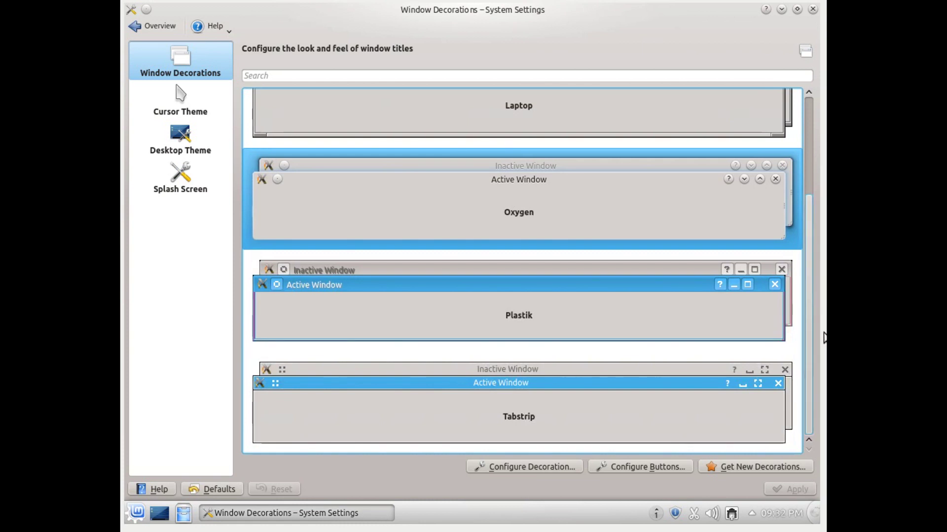
{"action": "left_click", "coordinate": [727, 469]}
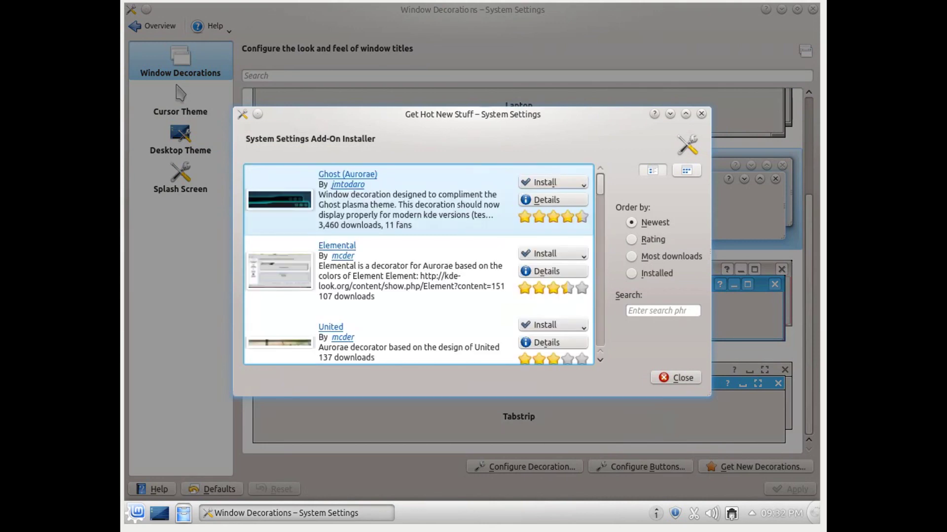
{"action": "left_click_drag", "start_coordinate": [600, 185], "coordinate": [614, 106]}
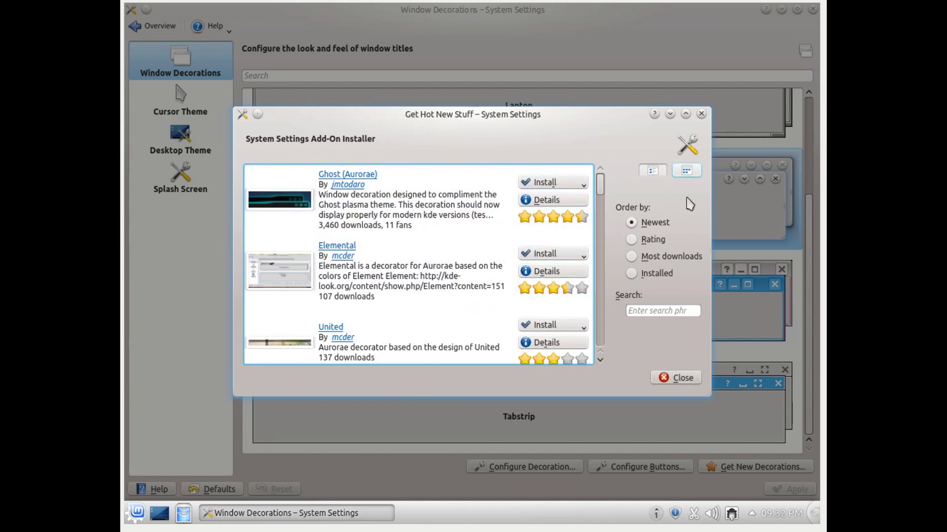
{"action": "left_click", "coordinate": [701, 114]}
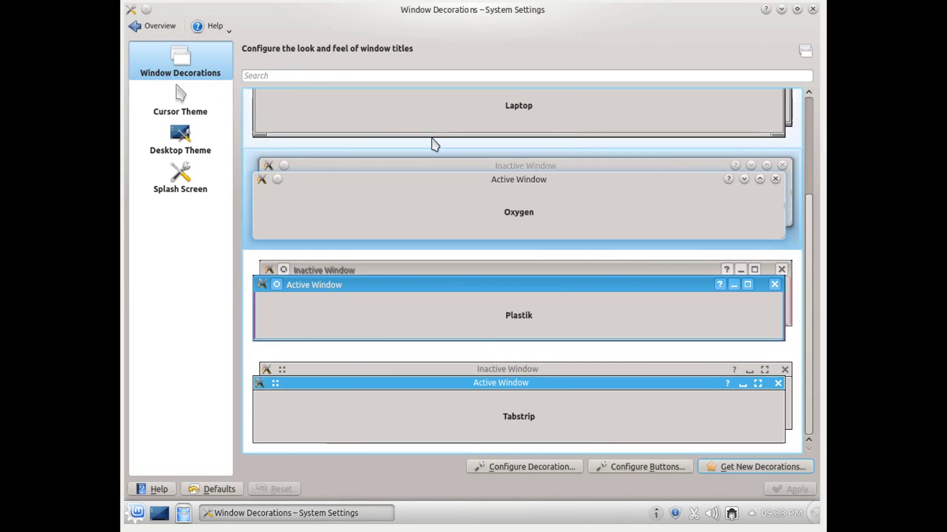
Step: Check the Cursor Theme, Desktop Theme and Splash Screen pages, then return to the Overview
{"action": "left_click", "coordinate": [188, 109]}
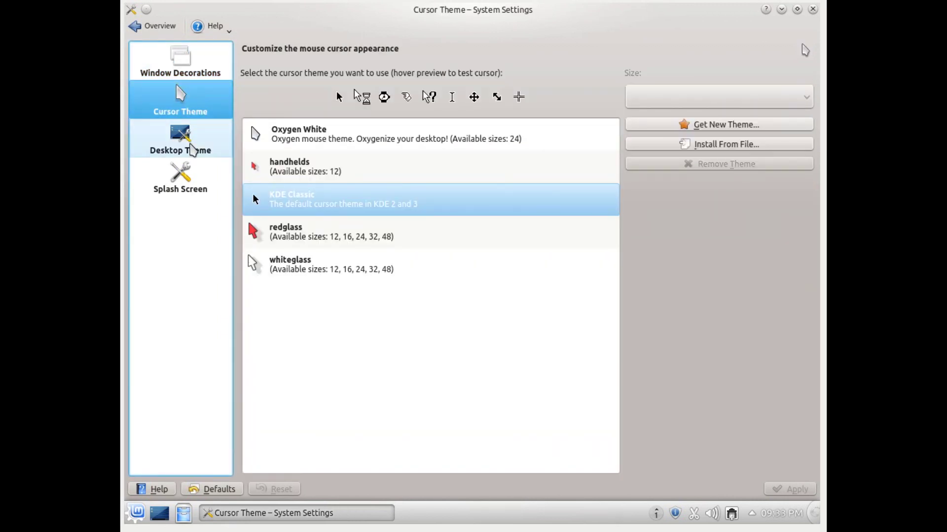
{"action": "left_click", "coordinate": [195, 147]}
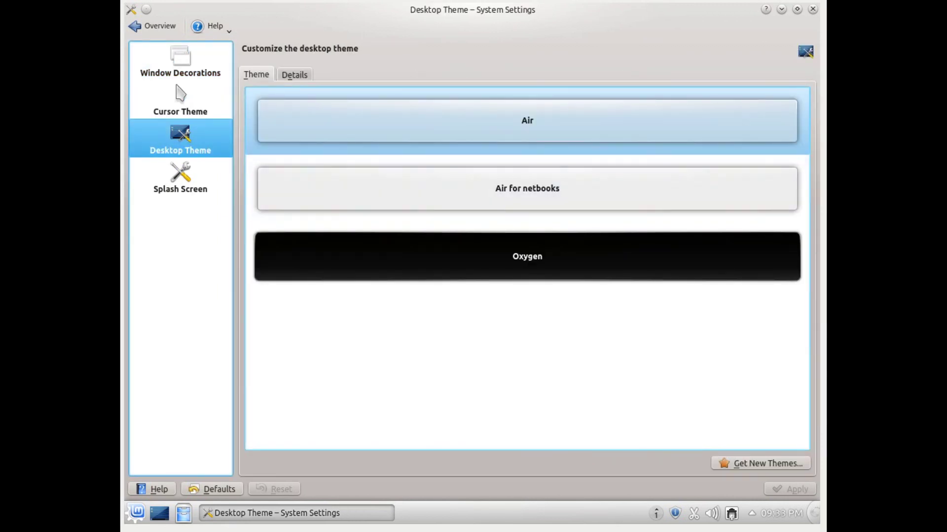
{"action": "left_click", "coordinate": [179, 194]}
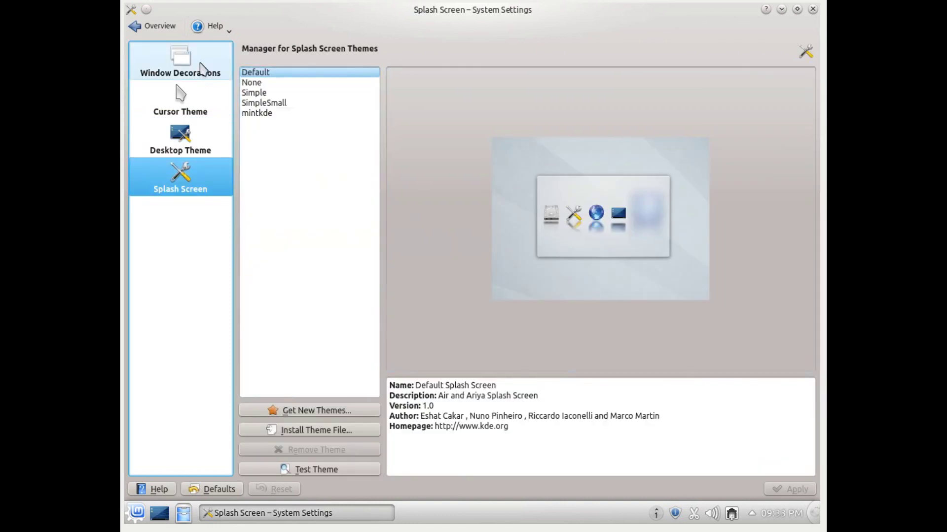
{"action": "left_click", "coordinate": [156, 27]}
{"action": "left_click", "coordinate": [162, 172]}
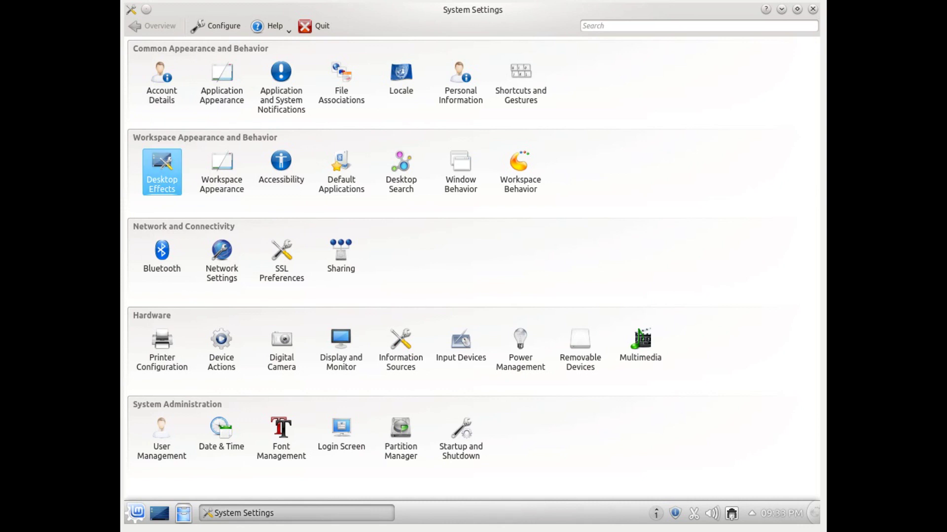
Step: View the Desktop Effects settings with the All Effects list shown
{"action": "left_click", "coordinate": [167, 179]}
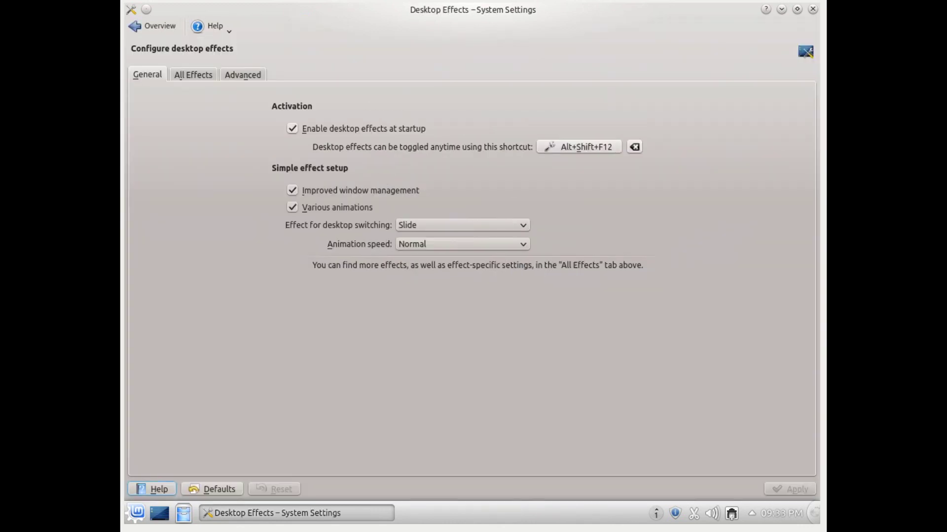
{"action": "left_click", "coordinate": [192, 74]}
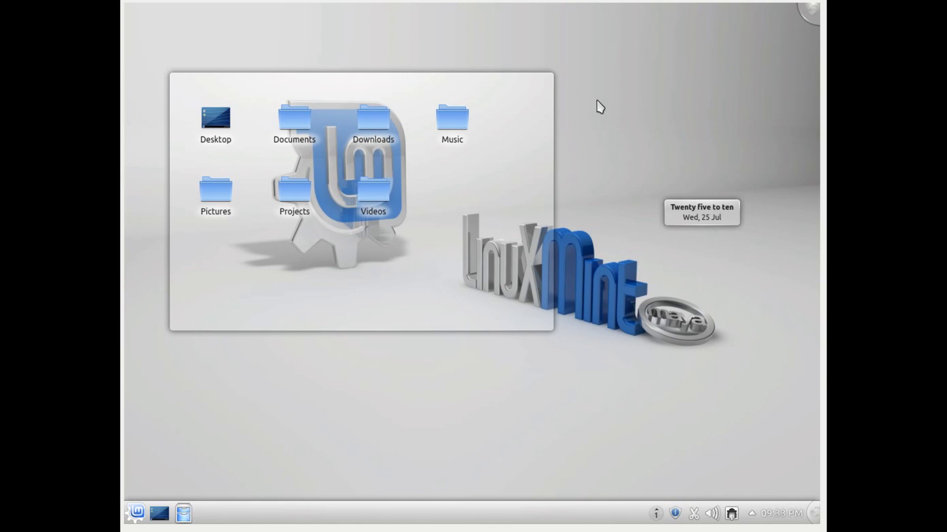
{"action": "mouse_move", "coordinate": [125, 177]}
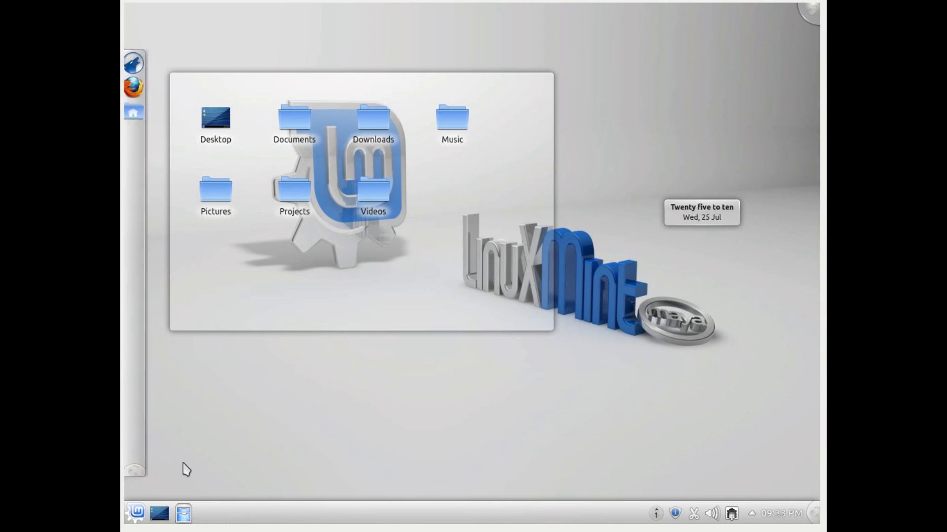
{"action": "left_click", "coordinate": [137, 513]}
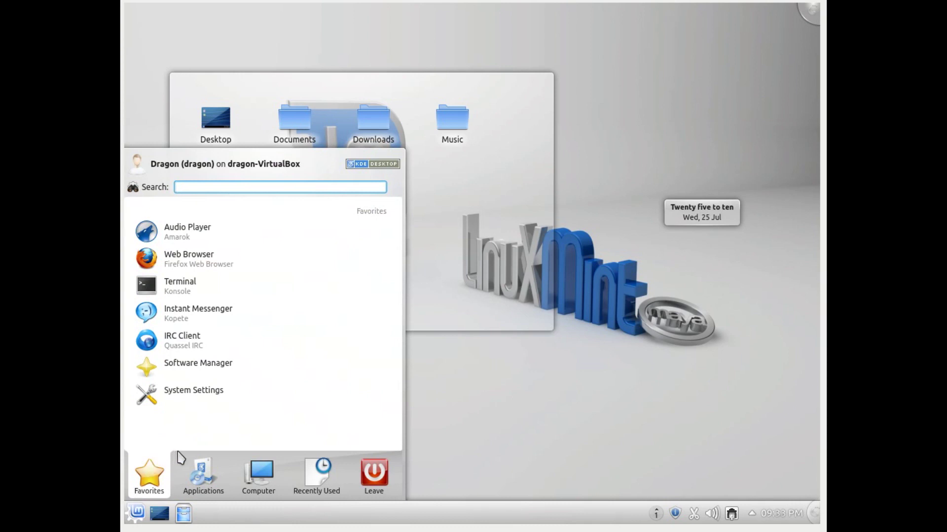
{"action": "left_click", "coordinate": [201, 473]}
{"action": "left_click", "coordinate": [374, 473]}
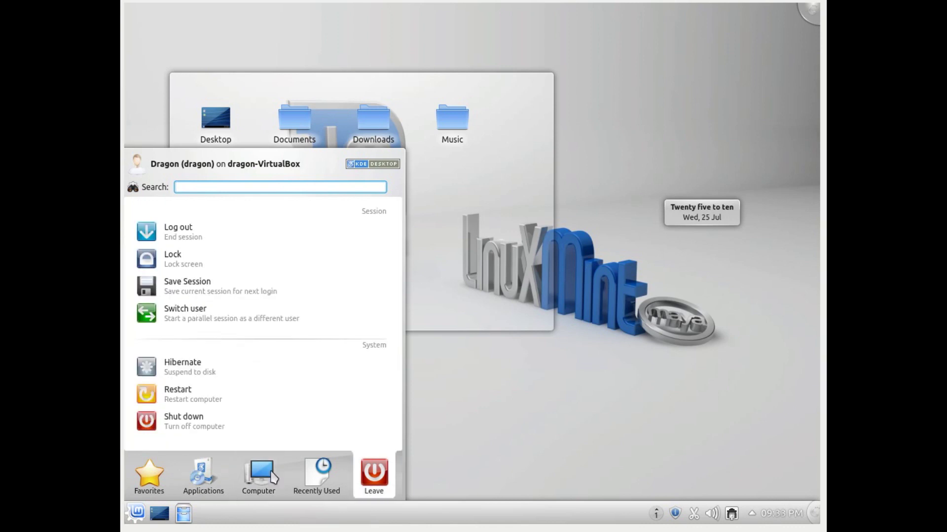
{"action": "left_click", "coordinate": [149, 474]}
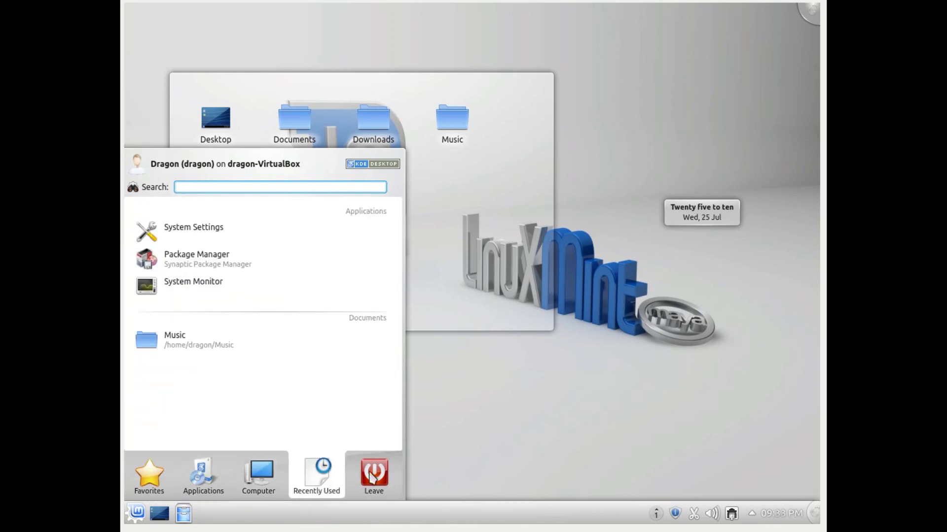
{"action": "mouse_move", "coordinate": [382, 465]}
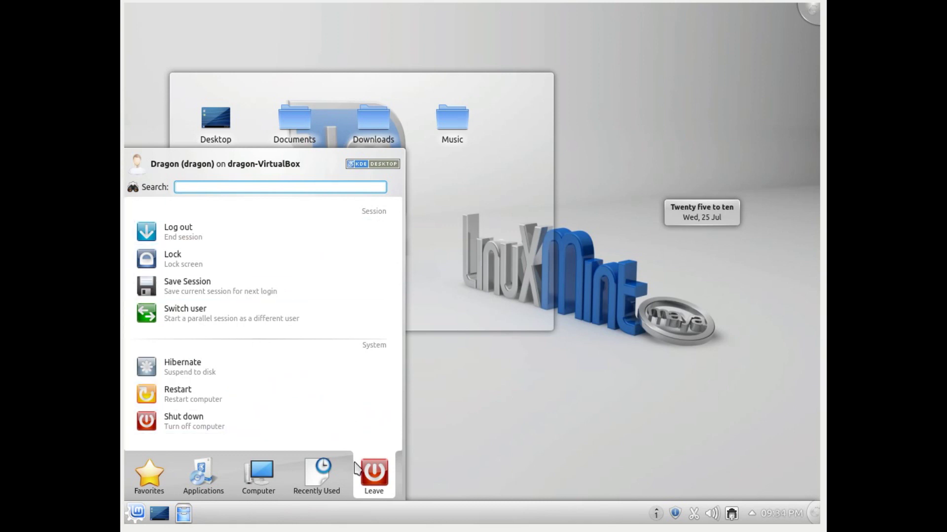
{"action": "mouse_move", "coordinate": [322, 481]}
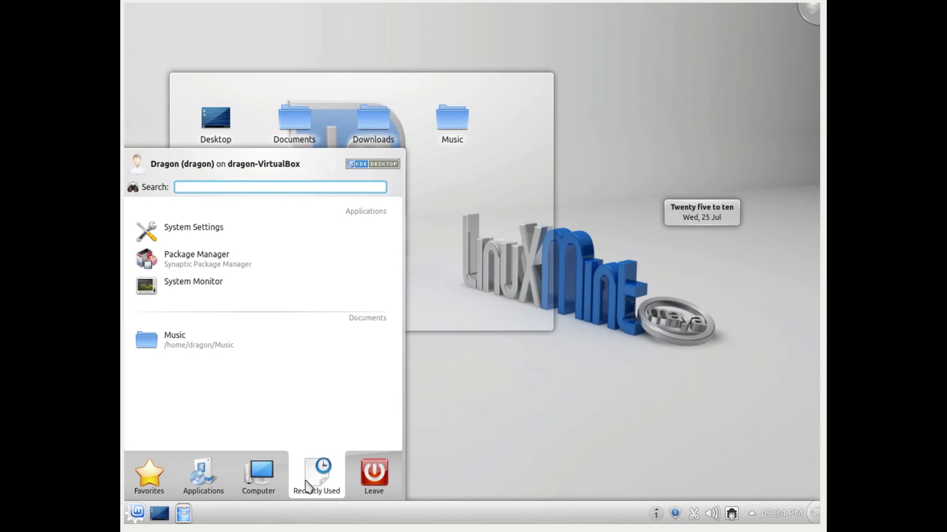
{"action": "mouse_move", "coordinate": [258, 481]}
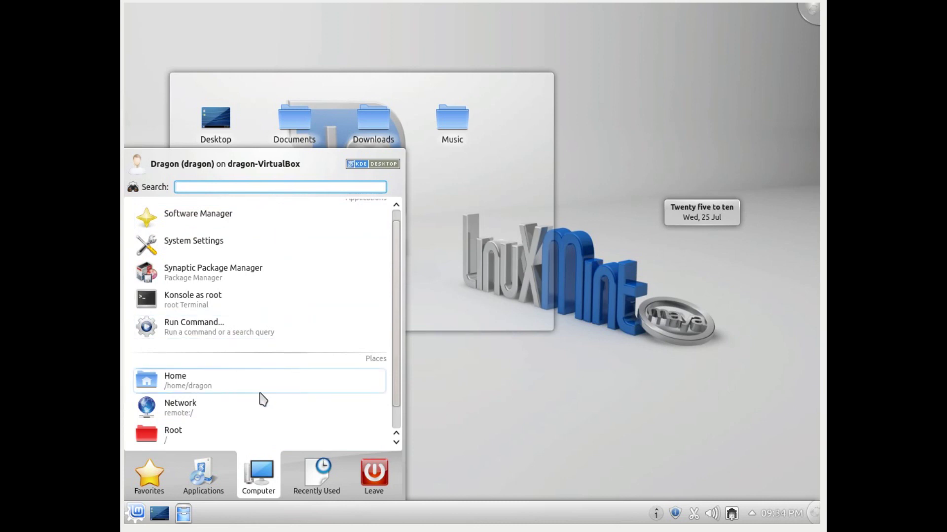
{"action": "mouse_move", "coordinate": [207, 477]}
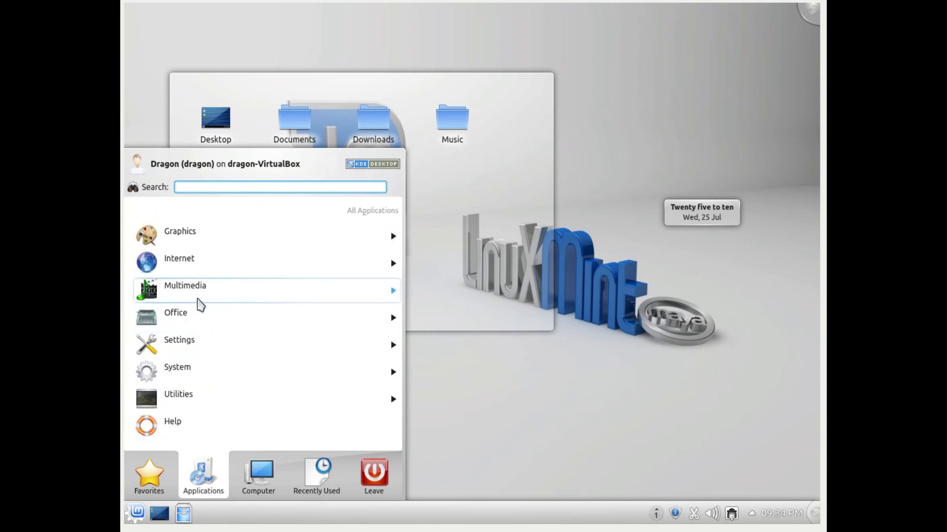
{"action": "left_click", "coordinate": [198, 314]}
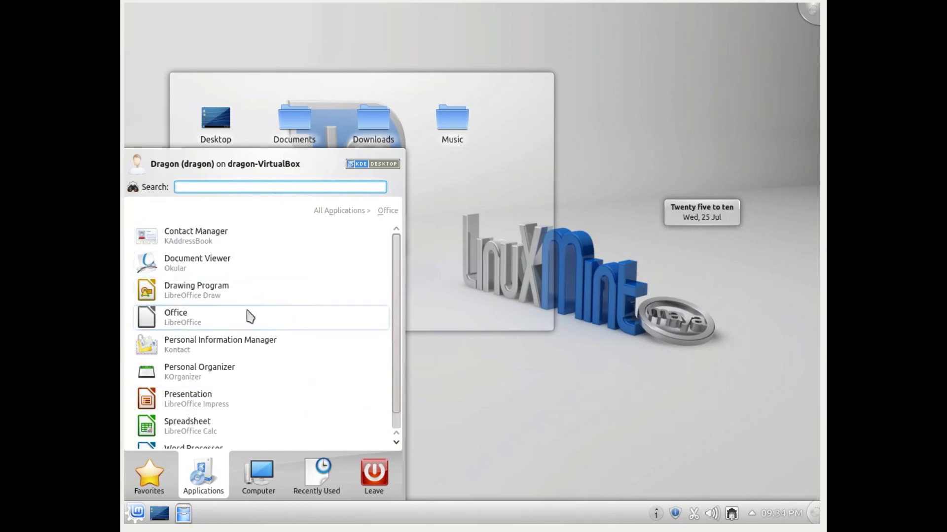
{"action": "left_click", "coordinate": [338, 212]}
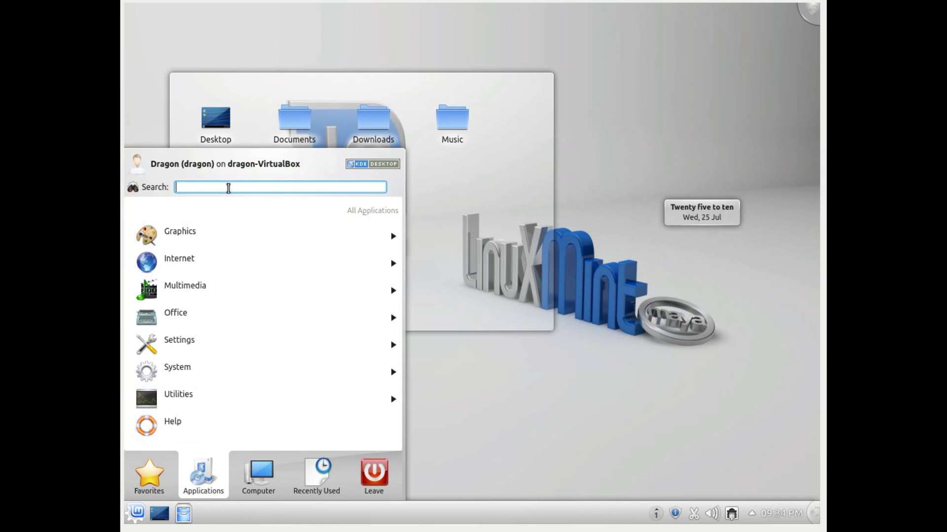
{"action": "type", "text": "libre"}
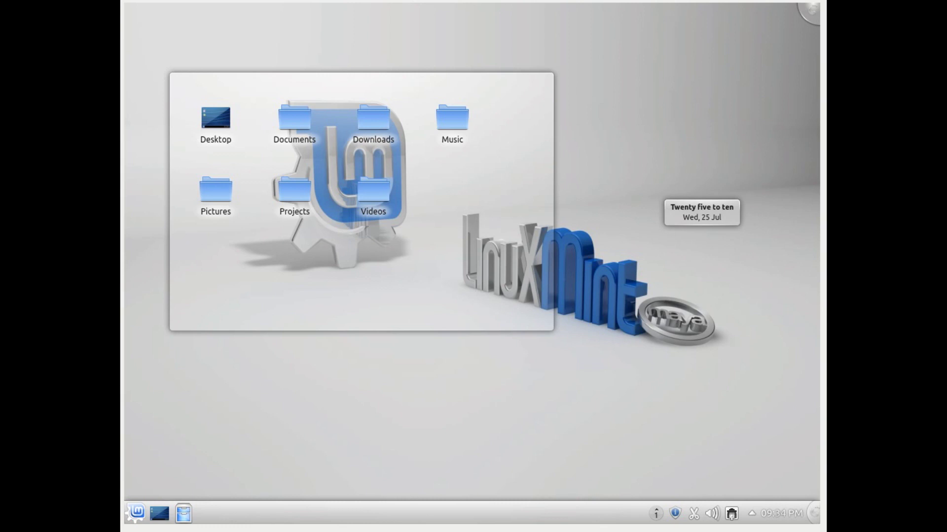
Step: In KRunner (Alt+F2), try queries 'mu', 'hom' and a 1+2 calculation, clearing each
{"action": "key", "text": "alt+F2"}
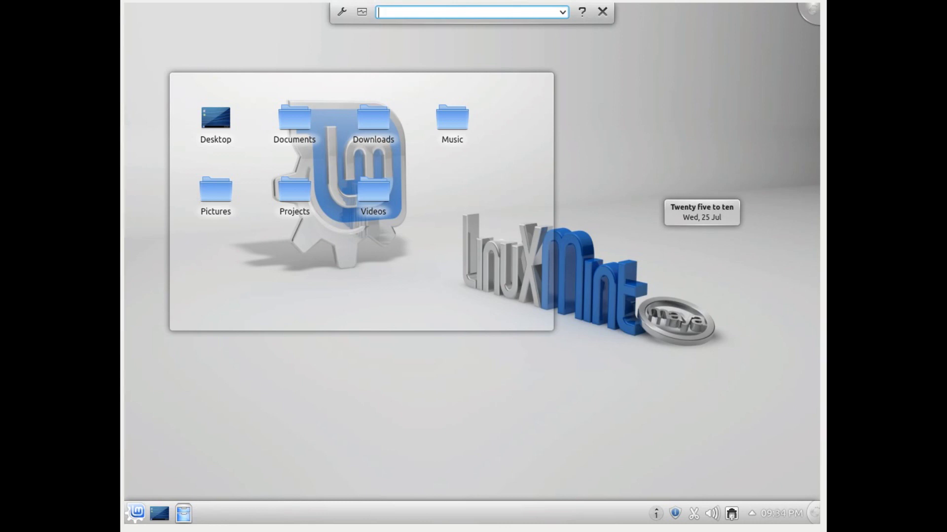
{"action": "type", "text": "hom"}
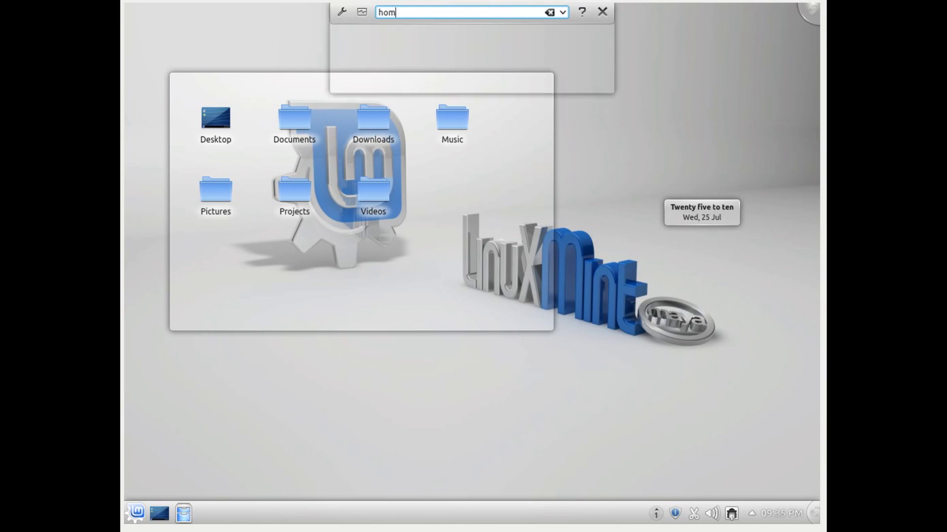
{"action": "key", "text": "BackSpace"}
{"action": "key", "text": "BackSpace"}
{"action": "key", "text": "BackSpace"}
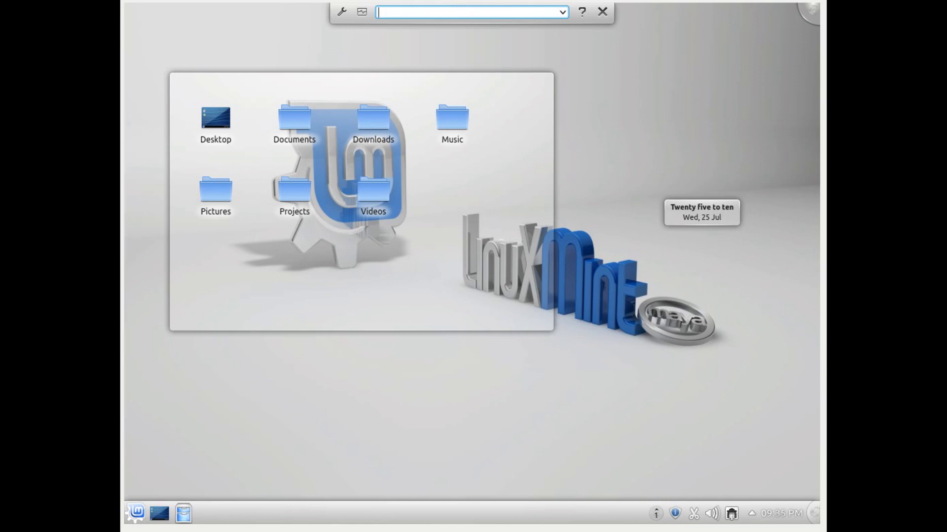
{"action": "type", "text": "1+2="}
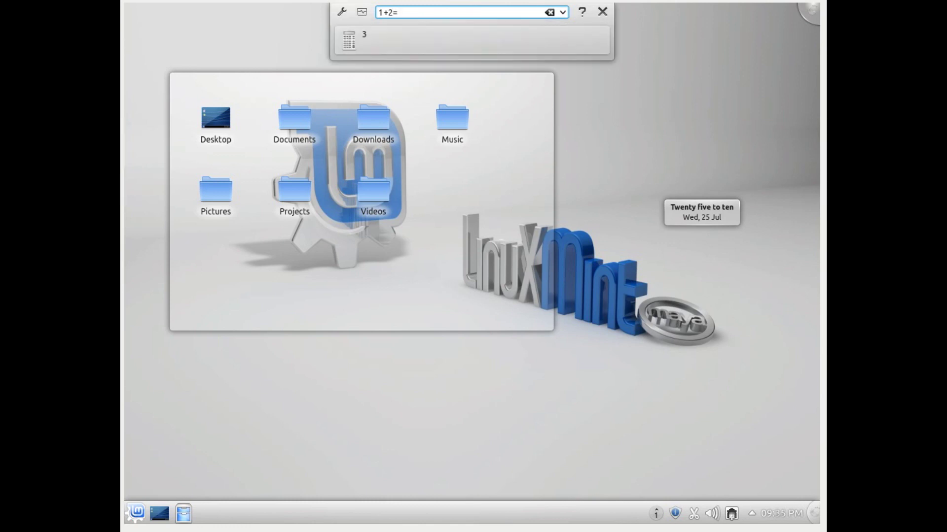
{"action": "key", "text": "BackSpace"}
{"action": "key", "text": "BackSpace"}
{"action": "key", "text": "BackSpace"}
{"action": "key", "text": "BackSpace"}
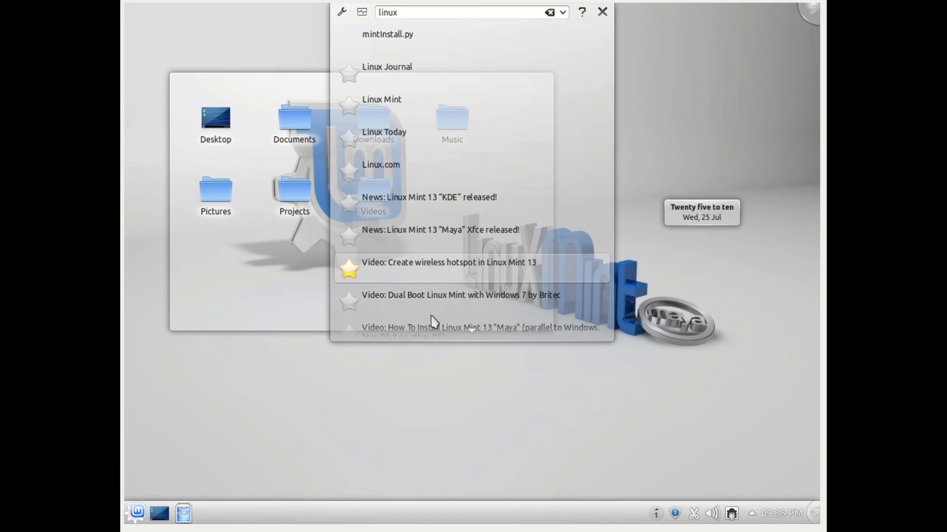
Step: Close KRunner and launch Software Manager from the Kickoff Favorites
{"action": "left_click", "coordinate": [602, 12]}
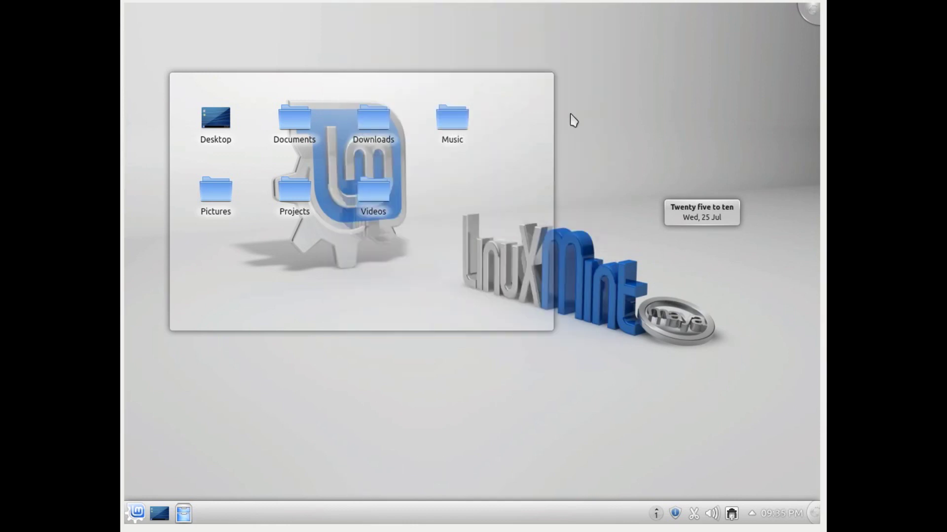
{"action": "left_click", "coordinate": [137, 512]}
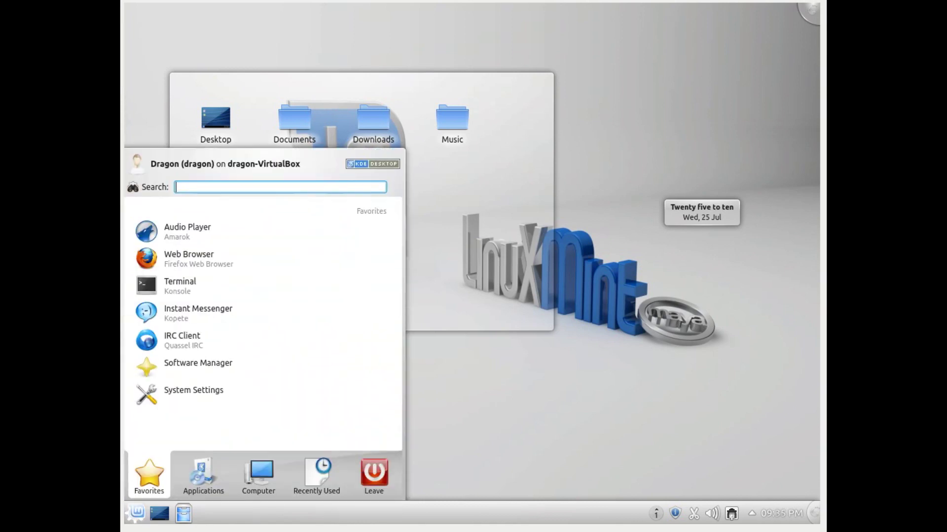
{"action": "left_click", "coordinate": [207, 377]}
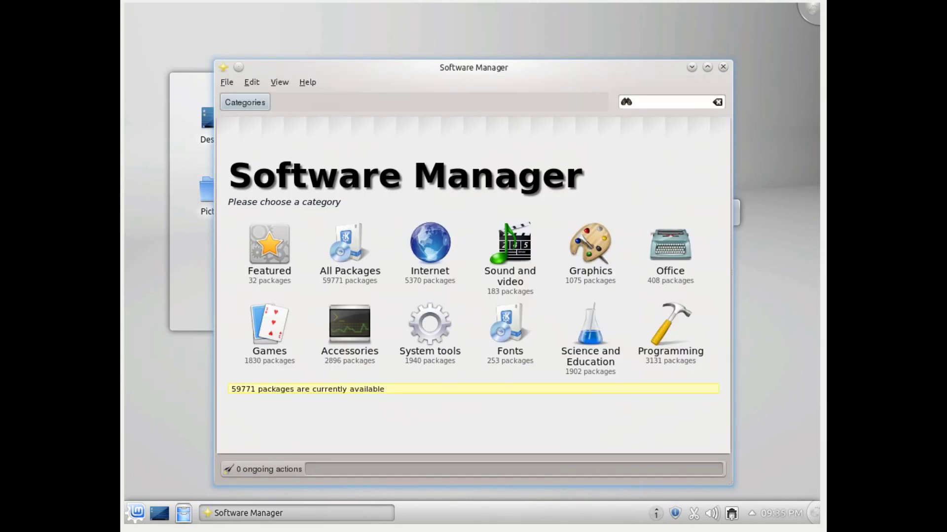
Step: Search Software Manager for 'vlc' packages
{"action": "left_click", "coordinate": [641, 102]}
{"action": "type", "text": "vlc"}
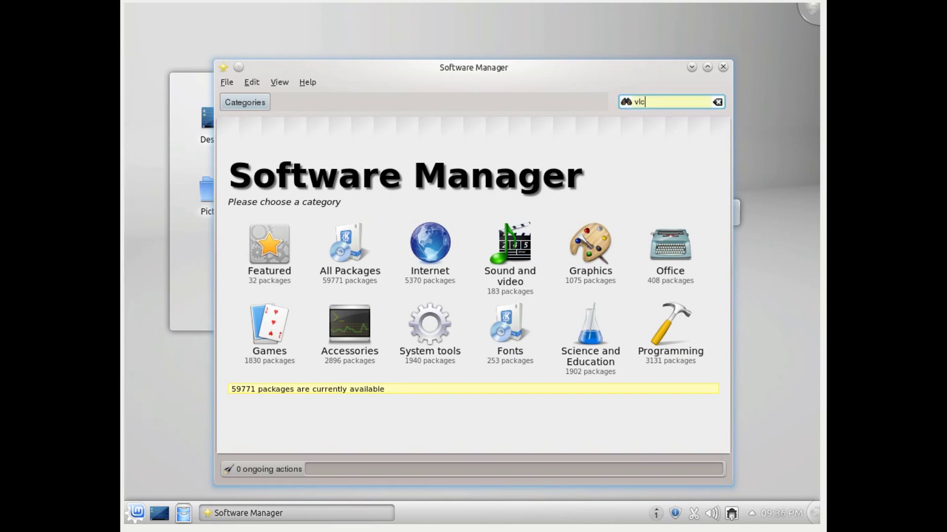
{"action": "key", "text": "Return"}
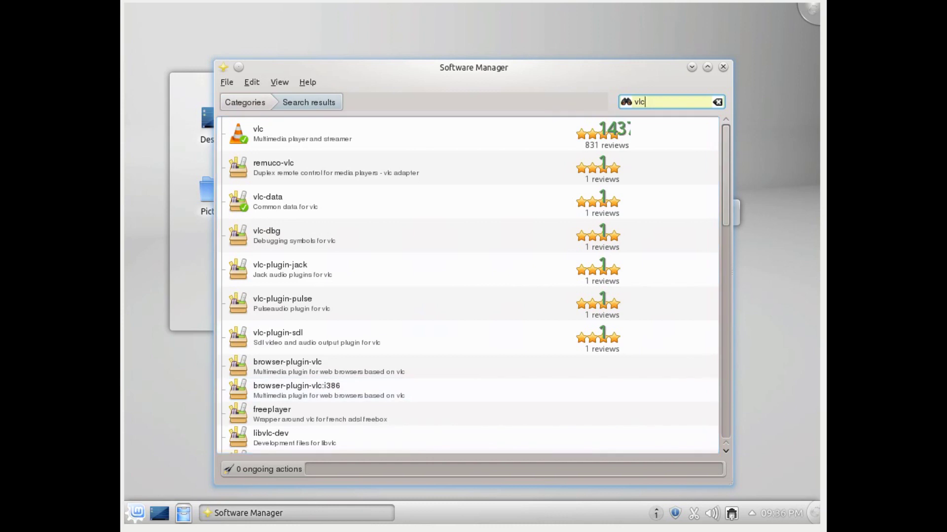
{"action": "key", "text": "alt+F1"}
{"action": "type", "text": "syna"}
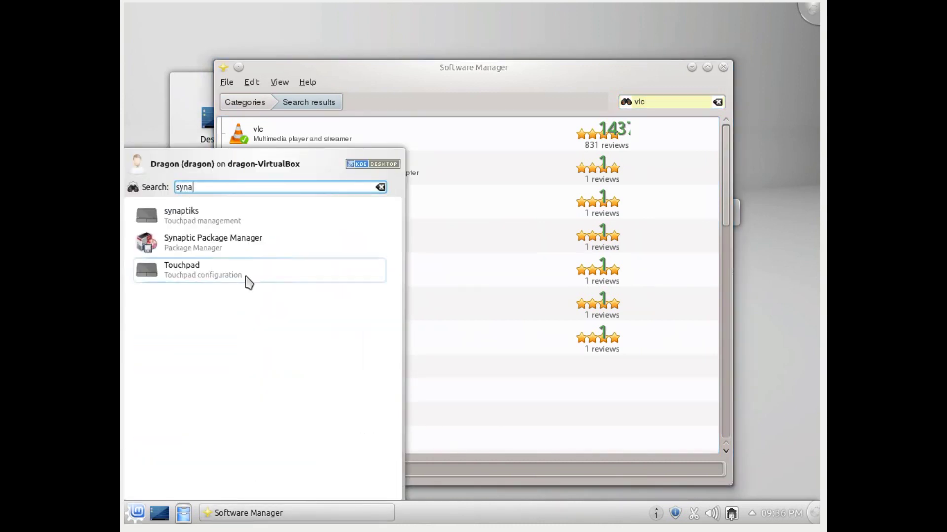
{"action": "left_click", "coordinate": [238, 243]}
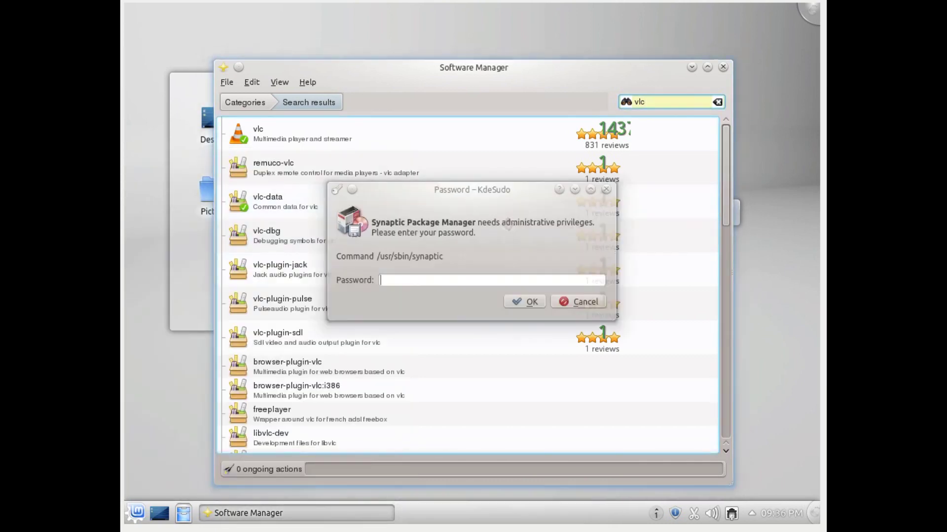
{"action": "type", "text": "••••••"}
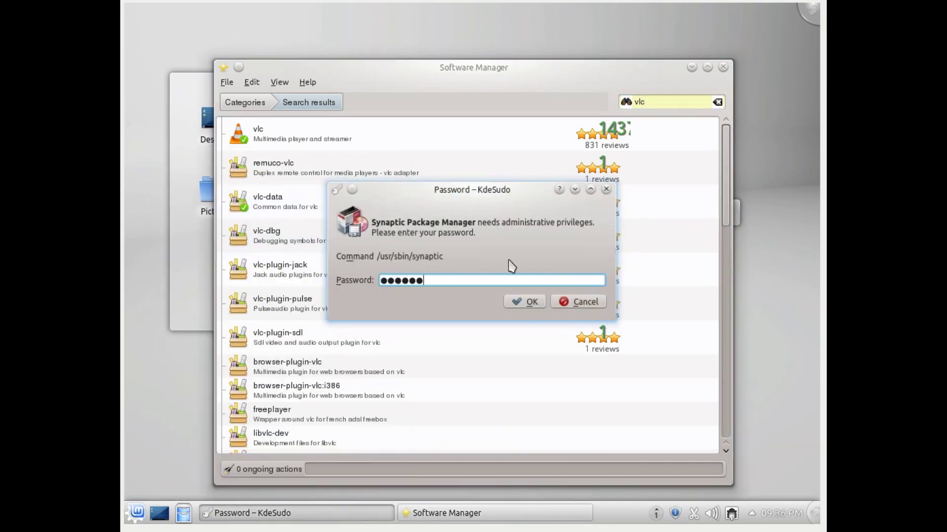
{"action": "key", "text": "Return"}
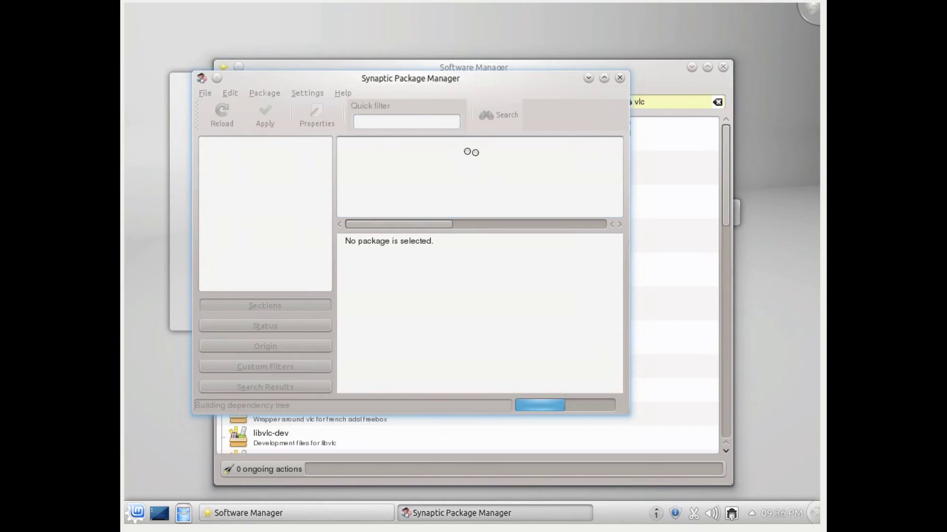
{"action": "left_click", "coordinate": [499, 117]}
{"action": "type", "text": "vlc"}
{"action": "key", "text": "Return"}
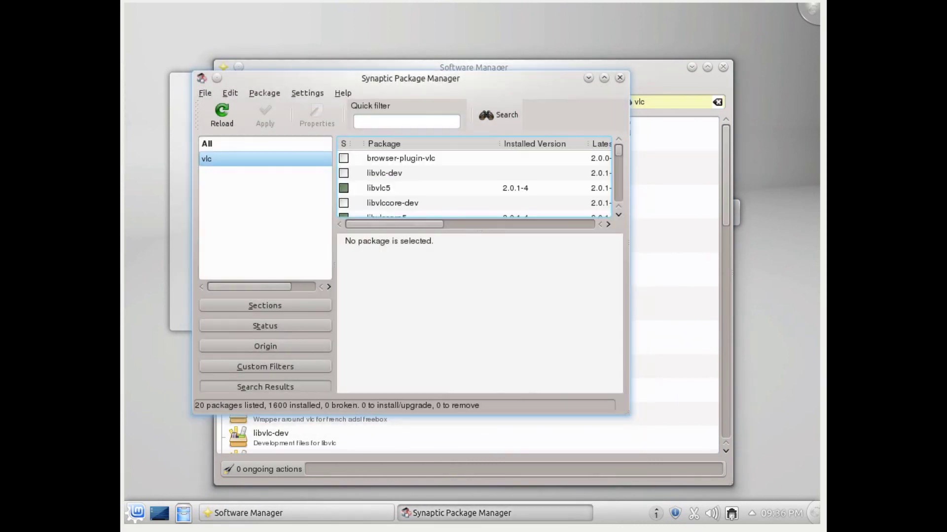
{"action": "left_click", "coordinate": [620, 78]}
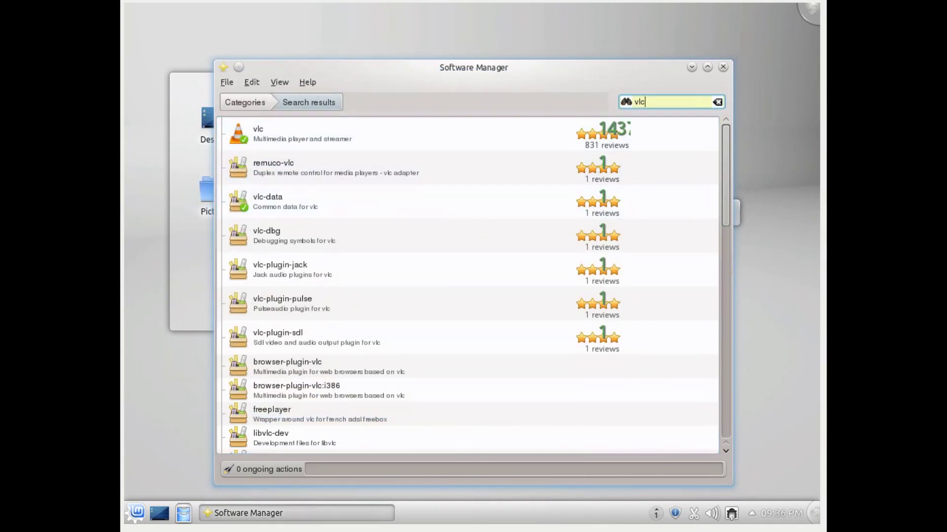
Step: Return Software Manager to the Categories overview and close its window
{"action": "left_click", "coordinate": [248, 103]}
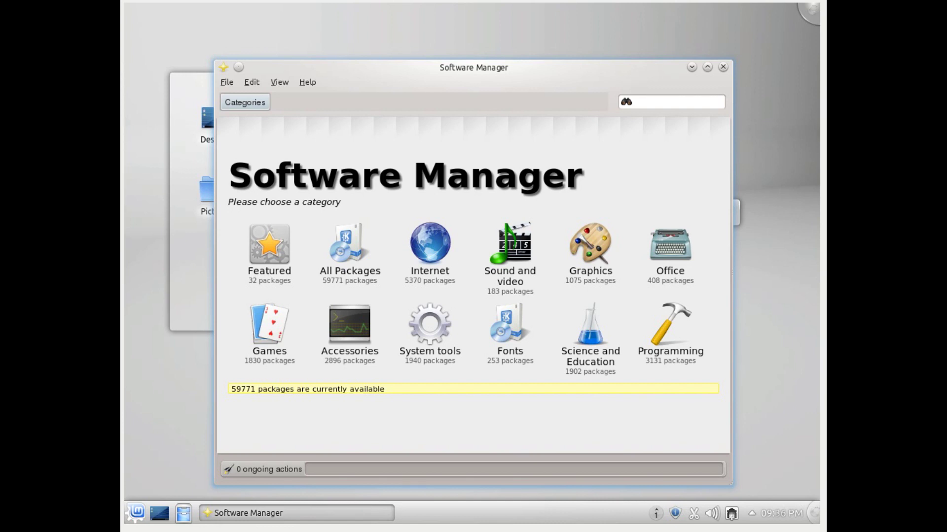
{"action": "left_click", "coordinate": [722, 67]}
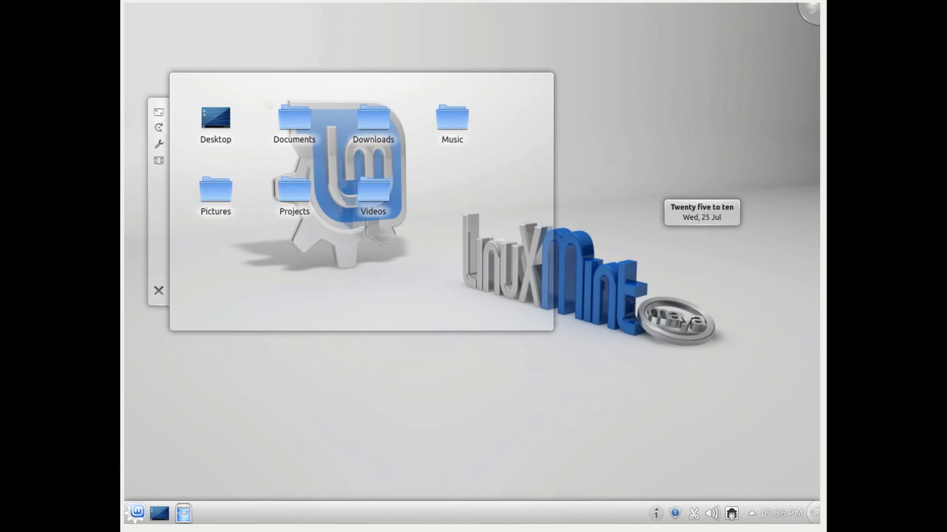
Step: Open Documents in a maximized Dolphin, narrow the Places panel and go to the home folder
{"action": "left_click", "coordinate": [326, 134]}
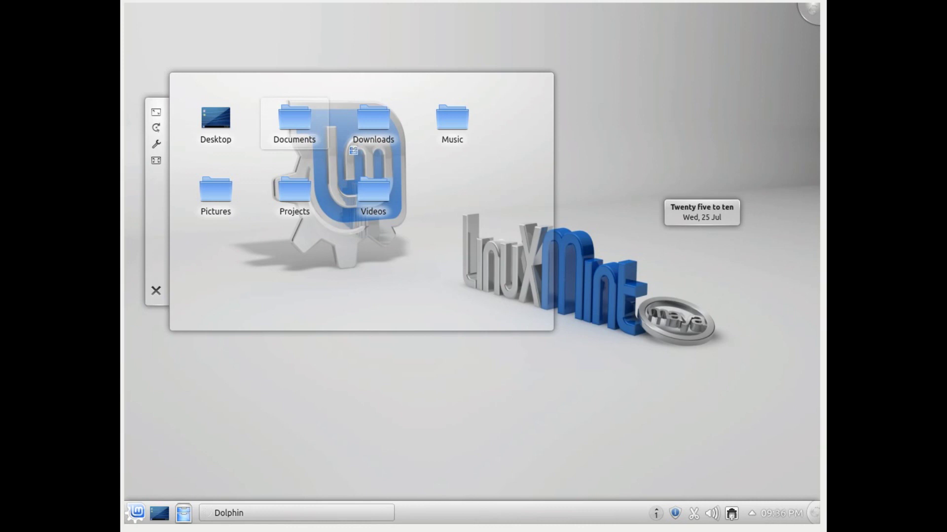
{"action": "left_click", "coordinate": [562, 10]}
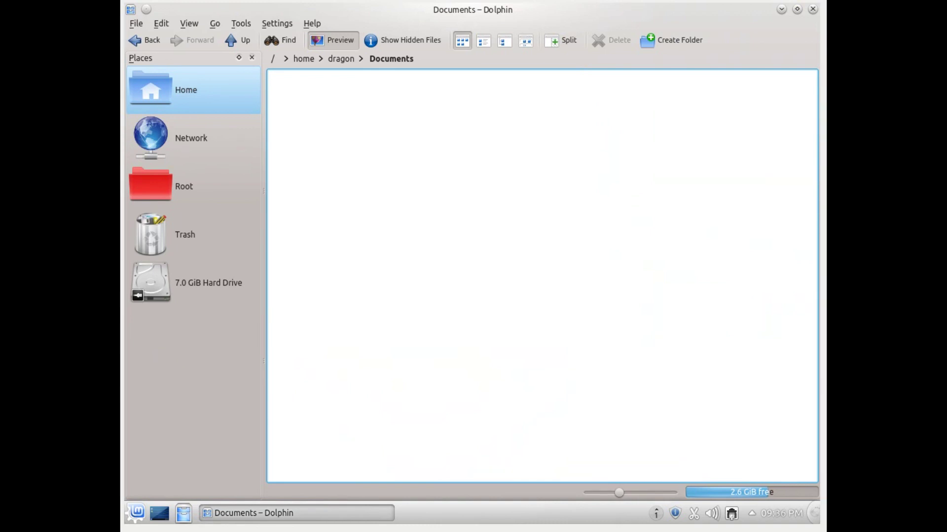
{"action": "left_click_drag", "start_coordinate": [264, 116], "coordinate": [221, 116]}
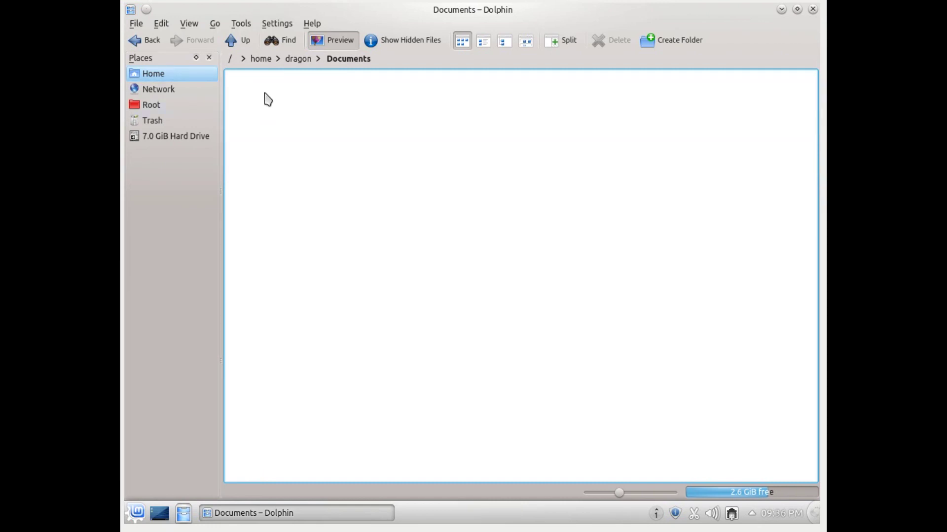
{"action": "left_click", "coordinate": [280, 59]}
{"action": "left_click", "coordinate": [297, 72]}
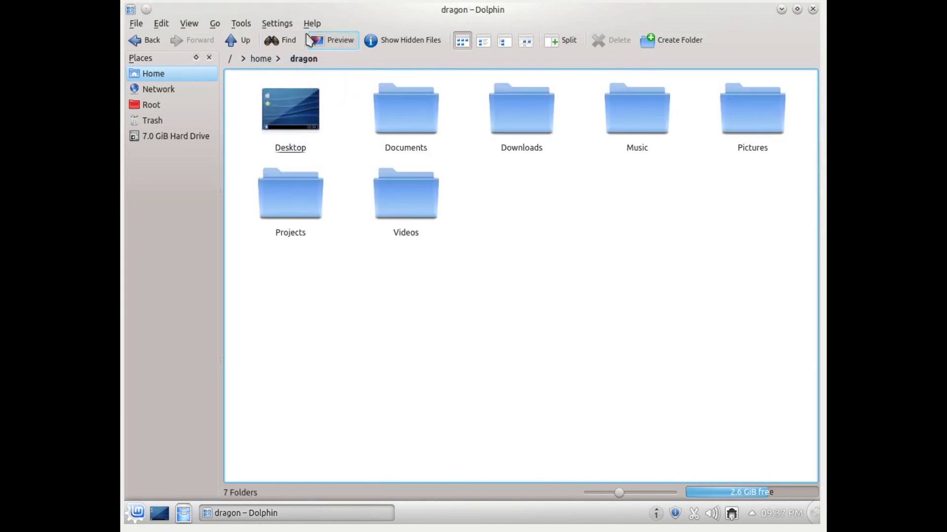
Step: Open Configure Dolphin and reach the Previews settings under General
{"action": "left_click", "coordinate": [278, 23]}
{"action": "left_click", "coordinate": [299, 93]}
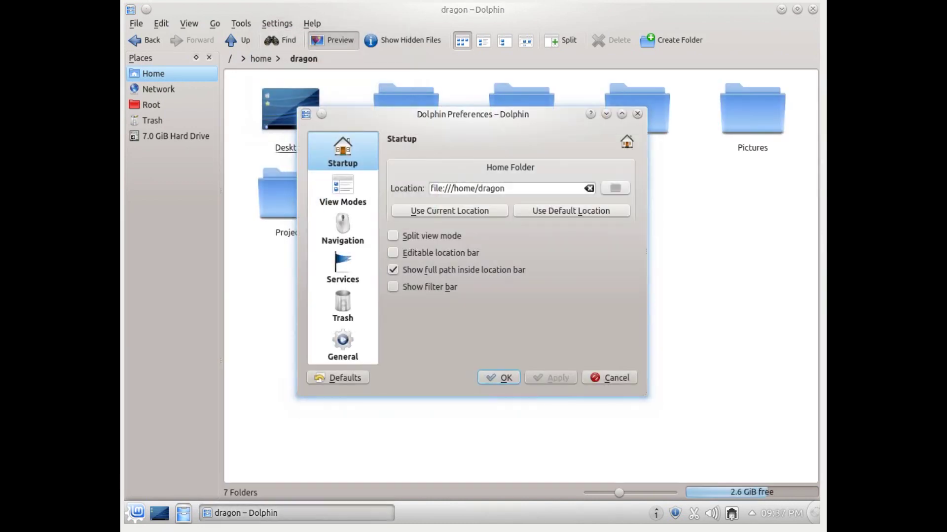
{"action": "left_click_drag", "start_coordinate": [440, 131], "coordinate": [550, 133]}
{"action": "left_click", "coordinate": [453, 229]}
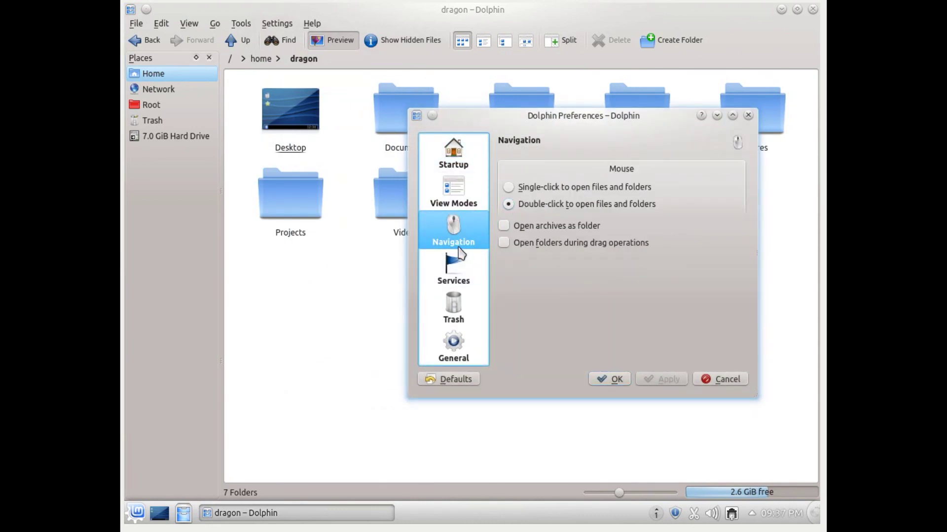
{"action": "left_click", "coordinate": [451, 266]}
{"action": "left_click", "coordinate": [453, 308]}
{"action": "left_click", "coordinate": [453, 345]}
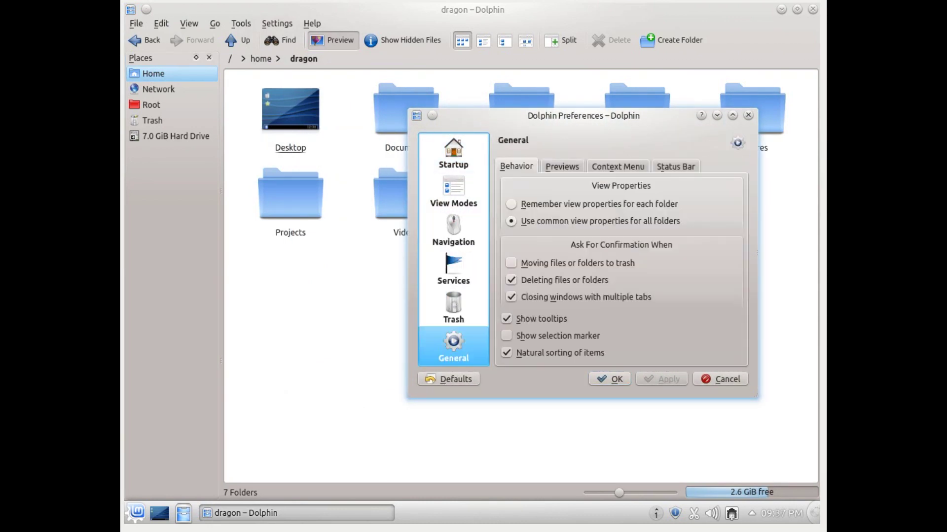
{"action": "left_click", "coordinate": [561, 168]}
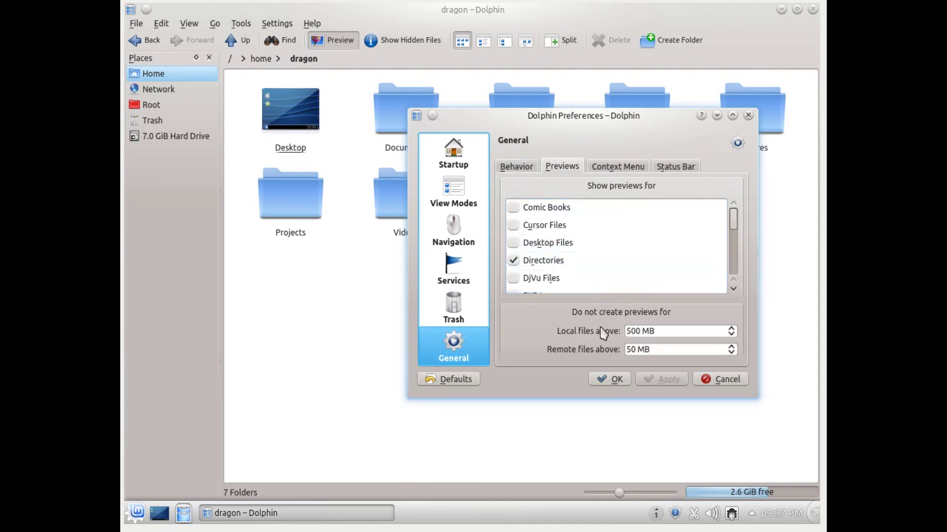
Step: Set the preview size limits to 50000 MB for local and 5000 MB for remote files
{"action": "left_click", "coordinate": [629, 331]}
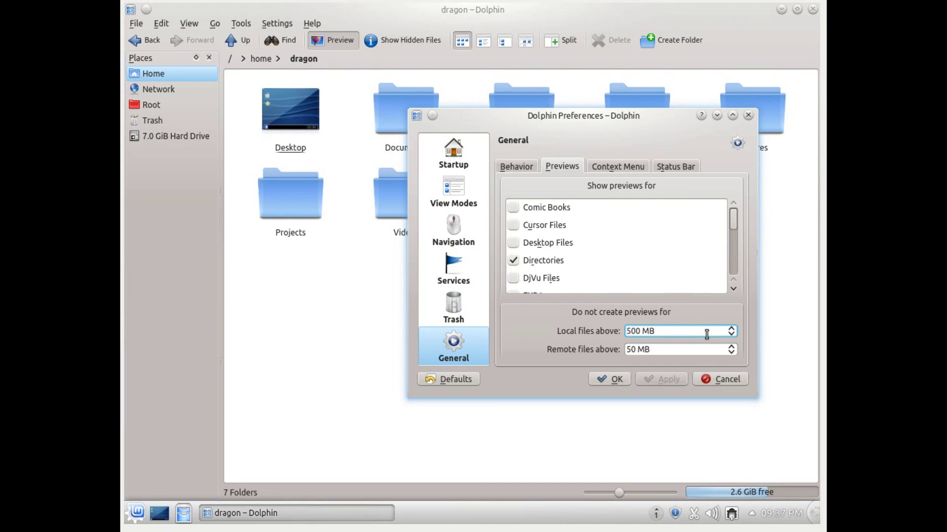
{"action": "type", "text": "000"}
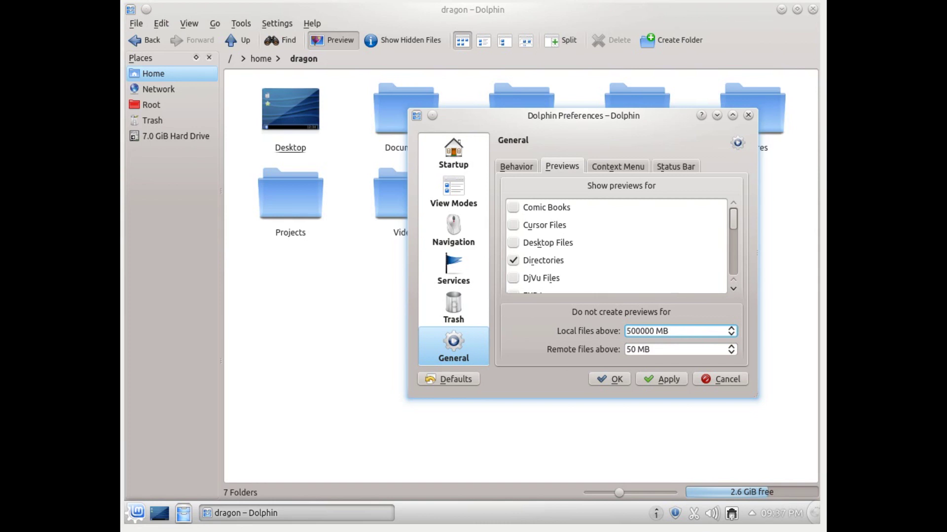
{"action": "key", "text": "Delete"}
{"action": "key", "text": "Delete"}
{"action": "key", "text": "Delete"}
{"action": "type", "text": "00"}
{"action": "left_click", "coordinate": [662, 350]}
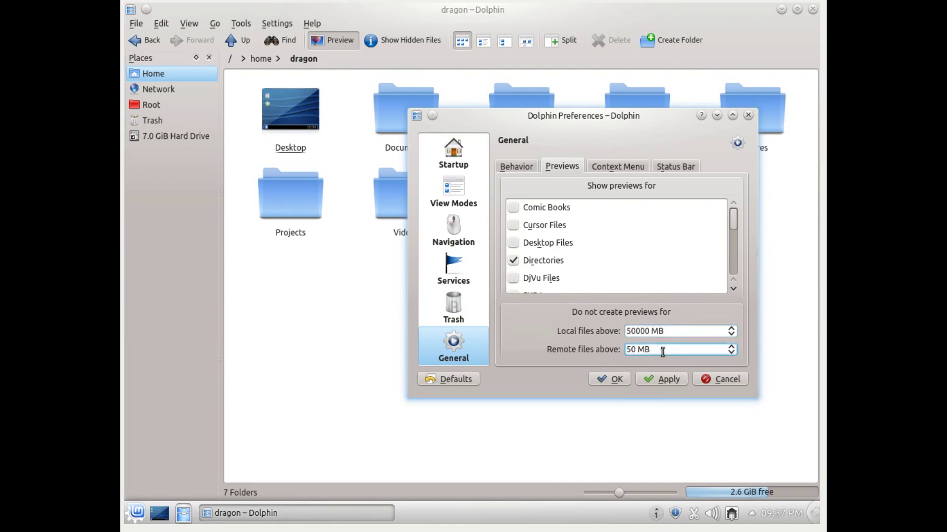
{"action": "type", "text": "00"}
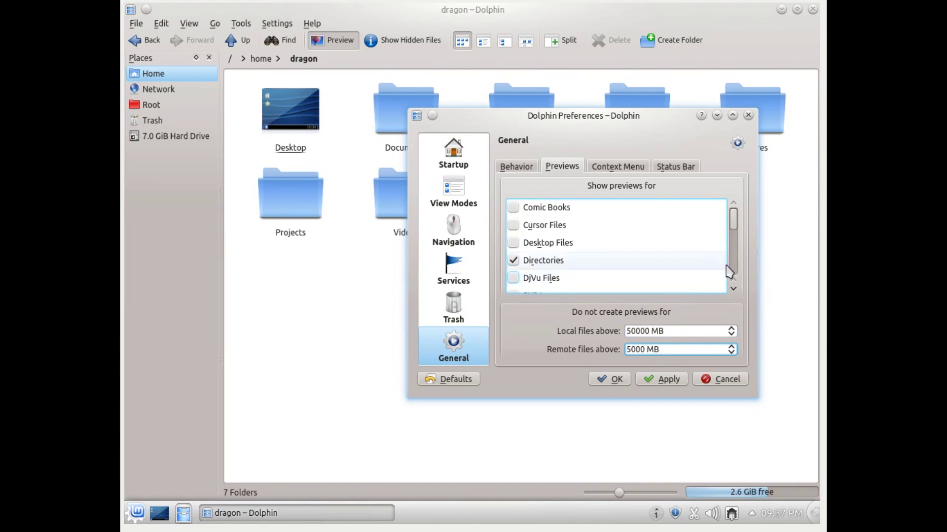
{"action": "mouse_move", "coordinate": [733, 217]}
{"action": "left_mouse_down"}
{"action": "mouse_move", "coordinate": [733, 274]}
{"action": "mouse_move", "coordinate": [741, 224]}
{"action": "left_mouse_up"}
{"action": "scroll", "coordinate": [737, 237], "scroll_direction": "down", "scroll_amount": 3}
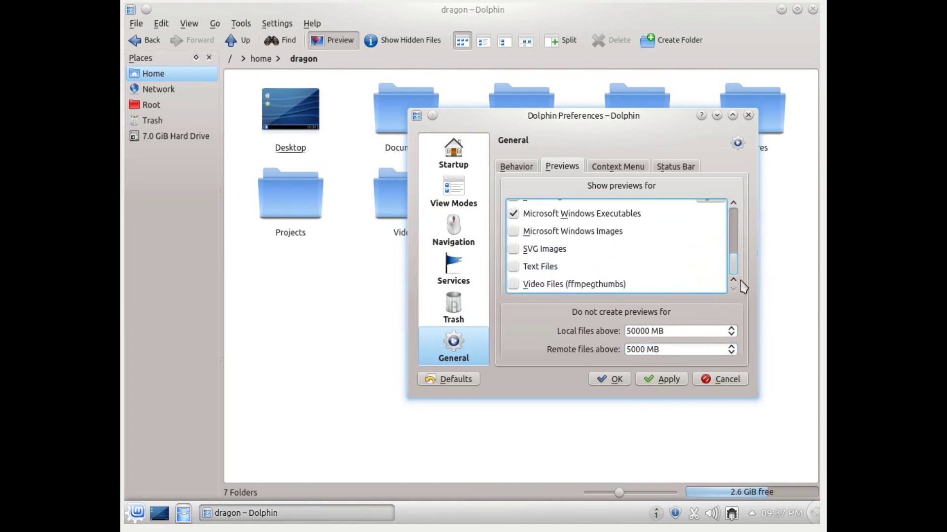
Step: Enable Text Files, Video Files, SVG Images and Microsoft Windows Images previews, then apply and OK
{"action": "left_click", "coordinate": [527, 269]}
{"action": "left_click", "coordinate": [514, 284]}
{"action": "left_click", "coordinate": [513, 249]}
{"action": "left_click", "coordinate": [514, 231]}
{"action": "left_click", "coordinate": [663, 379]}
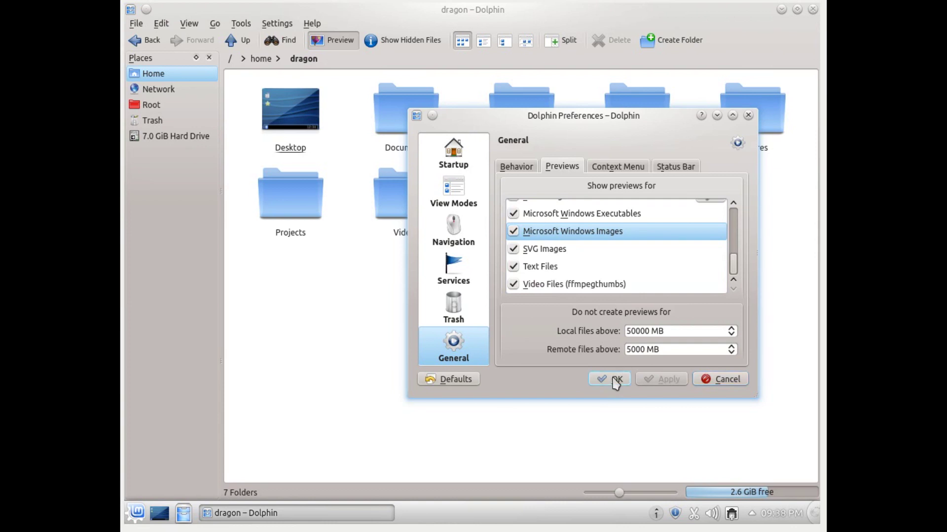
{"action": "left_click", "coordinate": [707, 380]}
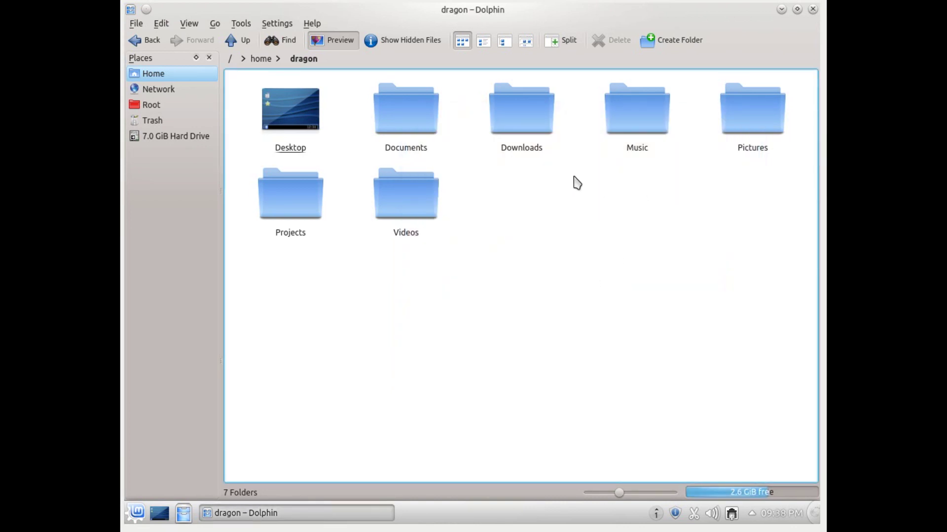
Step: Split the home folder view into two panes, then close Dolphin
{"action": "left_click", "coordinate": [560, 40]}
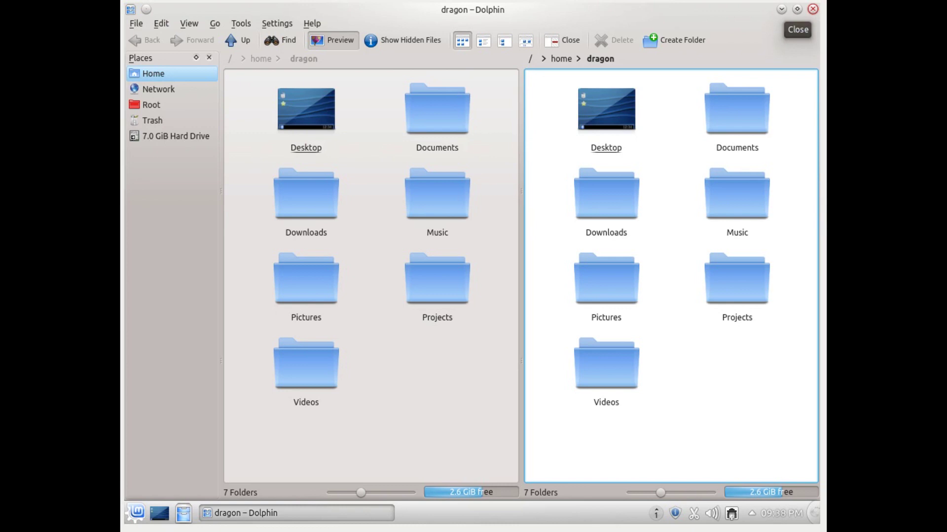
{"action": "left_click", "coordinate": [812, 9]}
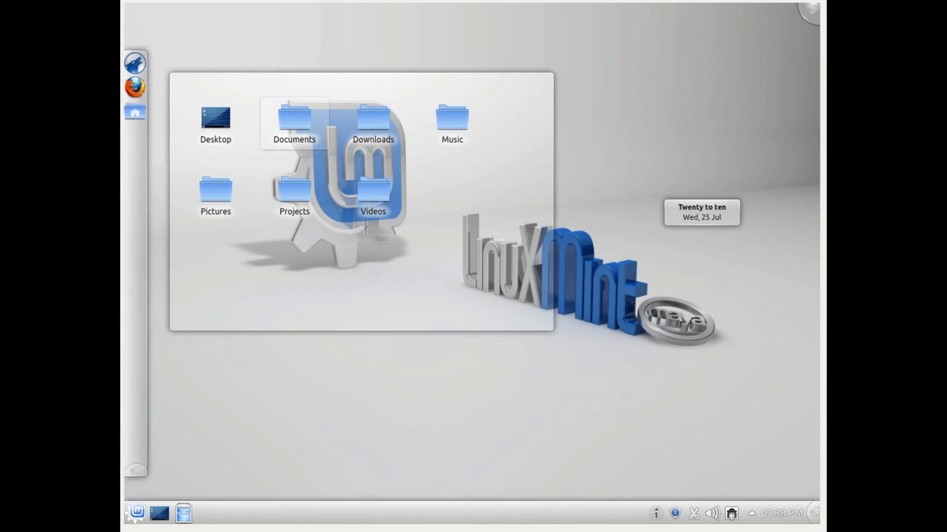
Step: Launch Nautilus by searching 'na' in the Kickoff launcher
{"action": "left_click", "coordinate": [136, 513]}
{"action": "type", "text": "nautilus"}
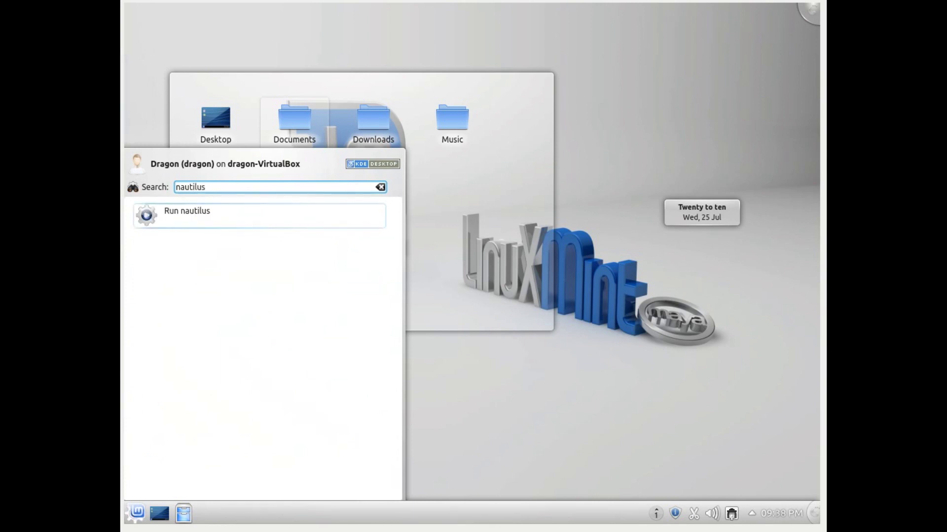
{"action": "left_click", "coordinate": [197, 215]}
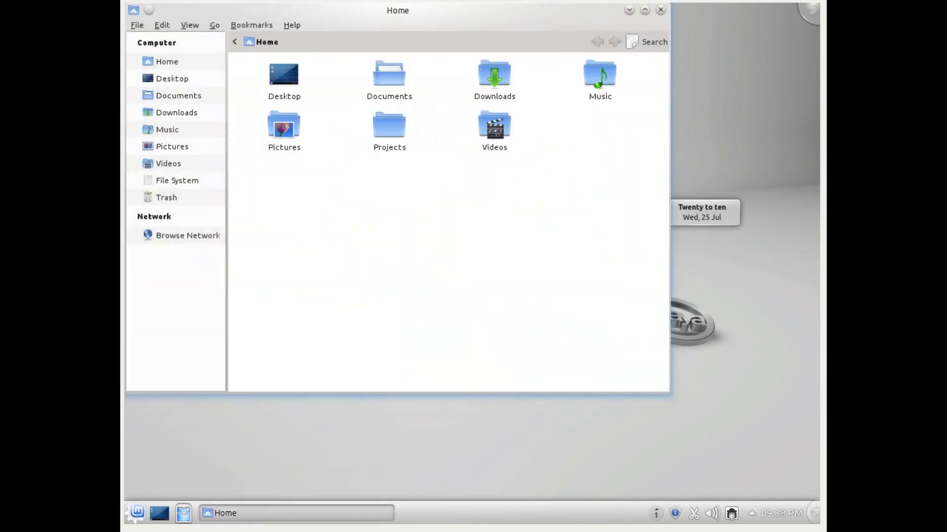
Step: Select folders like Pictures in the Nautilus Home window, then move it to the right half
{"action": "left_click_drag", "start_coordinate": [498, 206], "coordinate": [486, 227]}
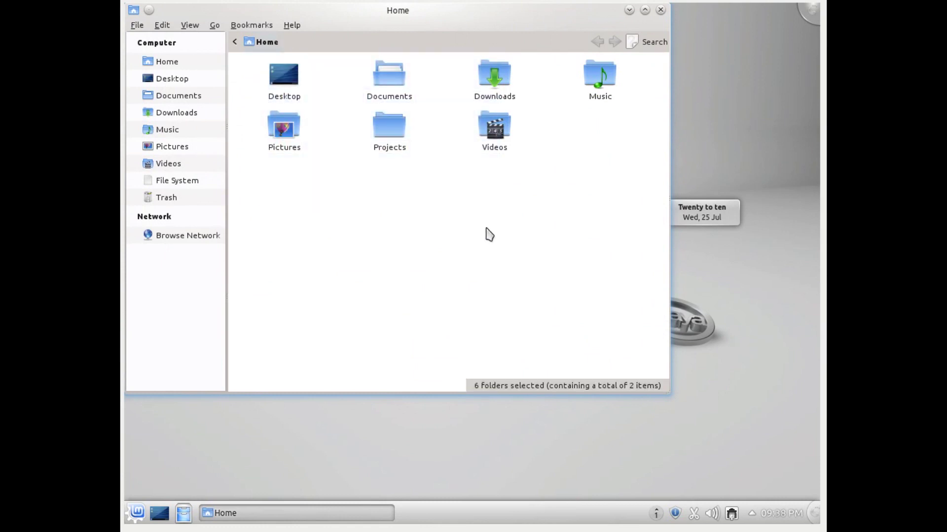
{"action": "left_click", "coordinate": [275, 143]}
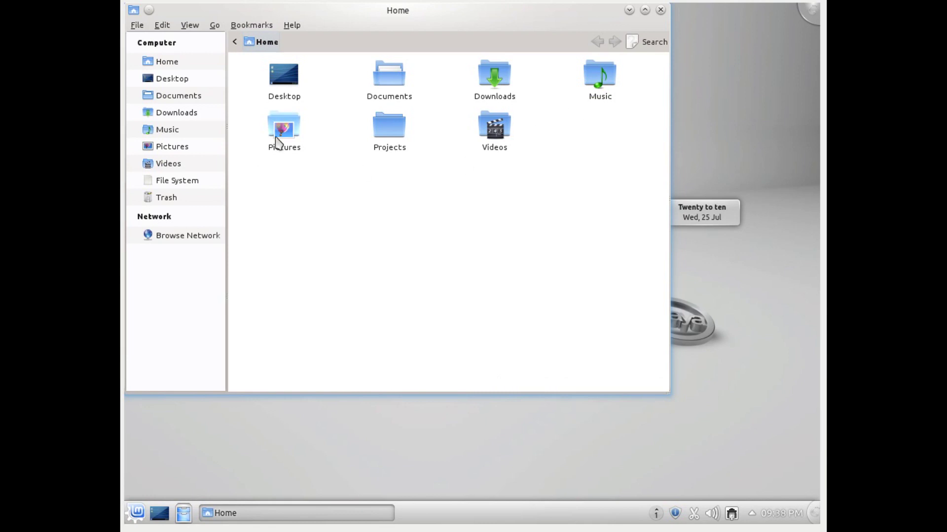
{"action": "mouse_move", "coordinate": [274, 148]}
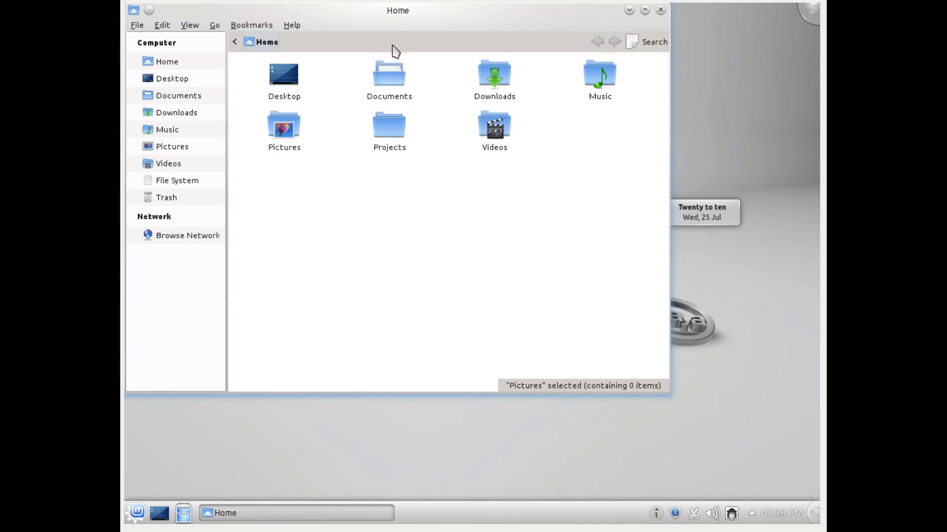
{"action": "left_click_drag", "start_coordinate": [389, 14], "coordinate": [822, 188]}
Step: Open Downloads in Dolphin, dock it on the left half, and switch to the home folder
{"action": "left_click", "coordinate": [392, 106]}
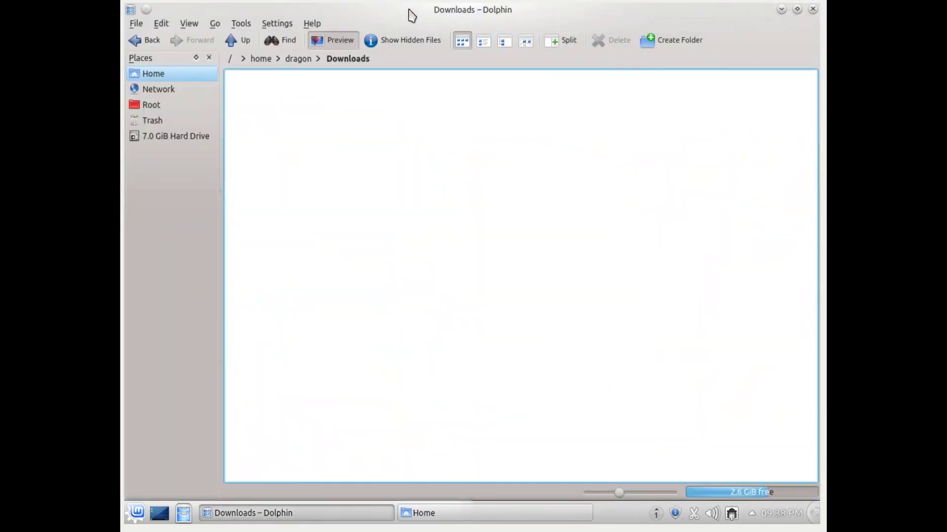
{"action": "left_click_drag", "start_coordinate": [382, 15], "coordinate": [129, 187]}
{"action": "left_click", "coordinate": [154, 75]}
Step: Compare folder selection in Dolphin and Nautilus, opening Pictures in Nautilus and returning home
{"action": "left_click", "coordinate": [296, 131]}
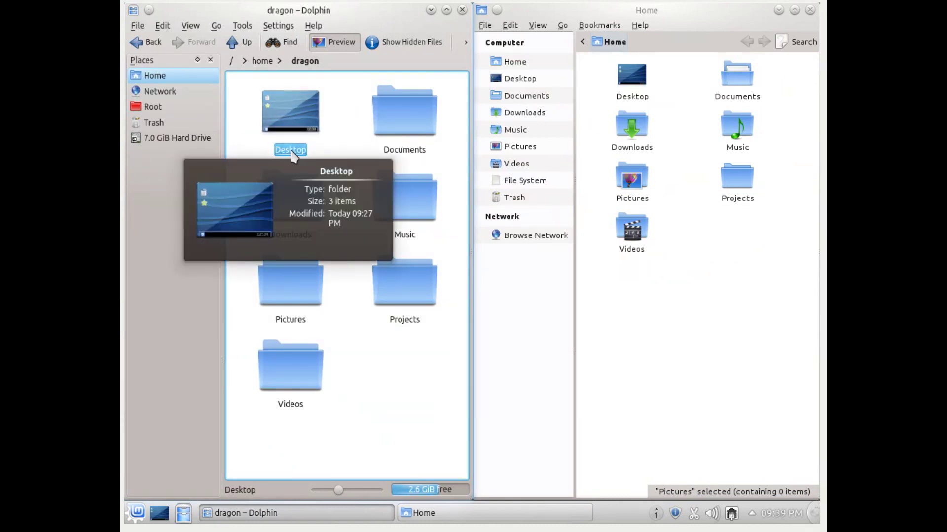
{"action": "left_click", "coordinate": [646, 247]}
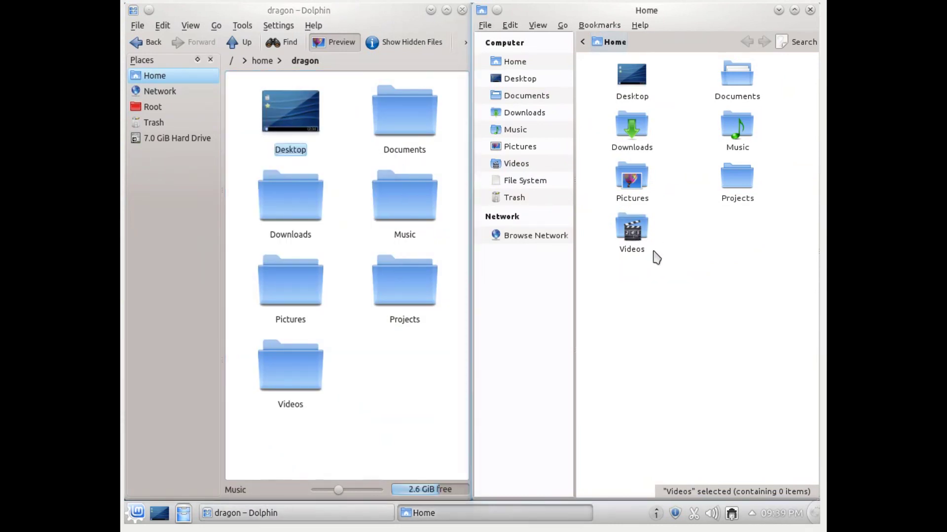
{"action": "left_click_drag", "start_coordinate": [701, 293], "coordinate": [598, 202]}
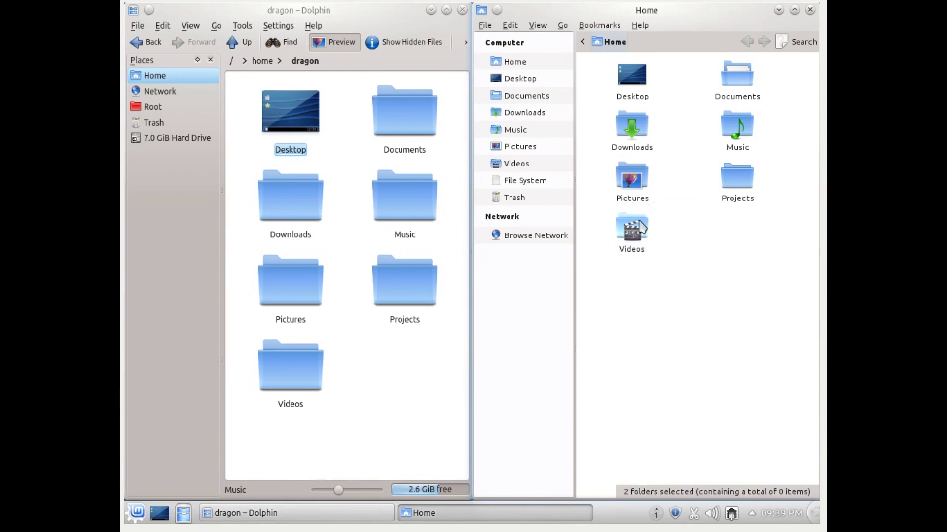
{"action": "left_click", "coordinate": [316, 232]}
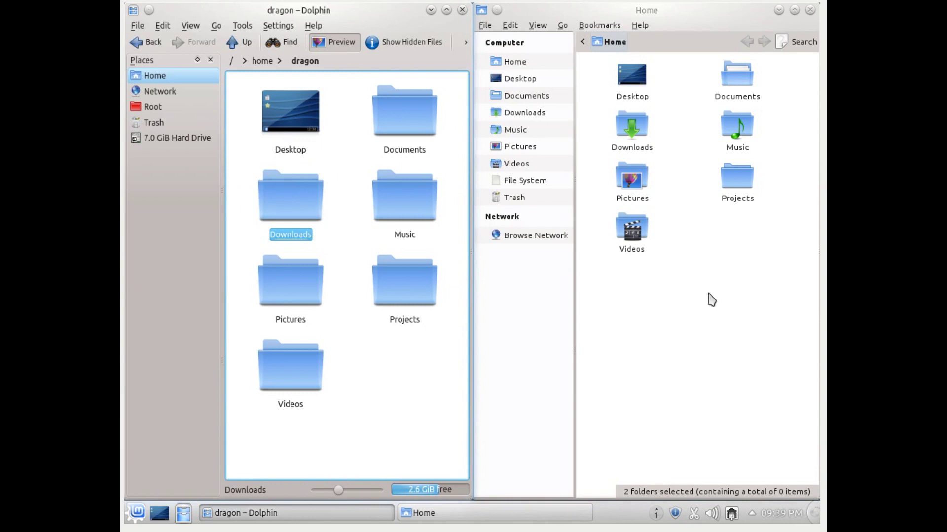
{"action": "double_click", "coordinate": [637, 182]}
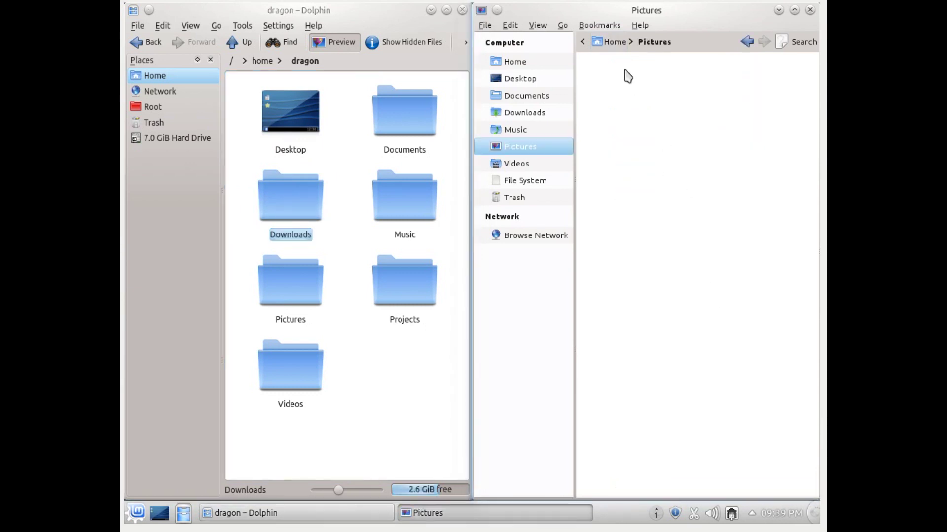
{"action": "left_click", "coordinate": [616, 43]}
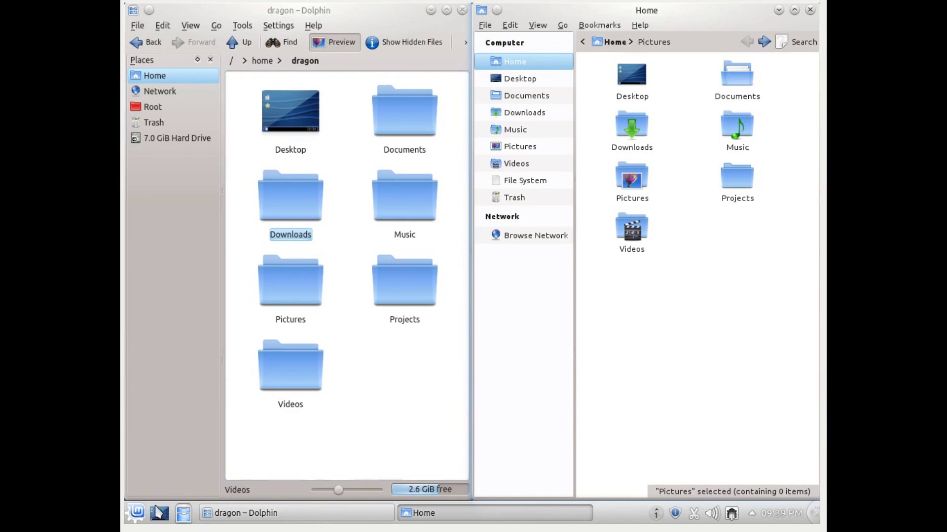
{"action": "left_click", "coordinate": [137, 513]}
{"action": "type", "text": "ged"}
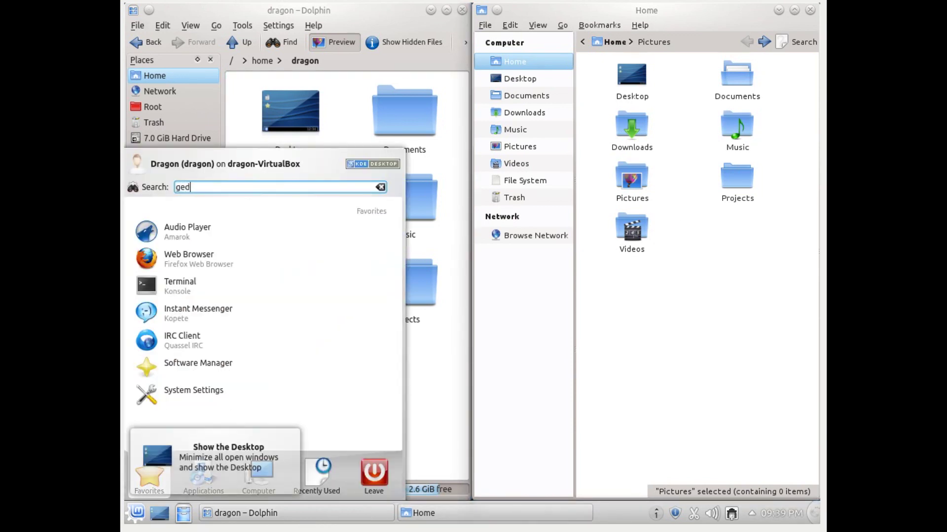
{"action": "type", "text": "it"}
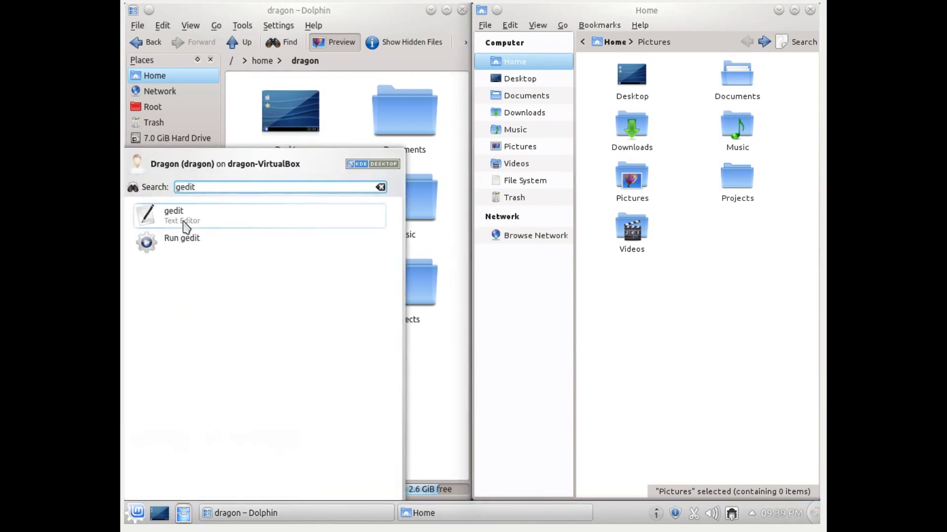
{"action": "left_click", "coordinate": [182, 220]}
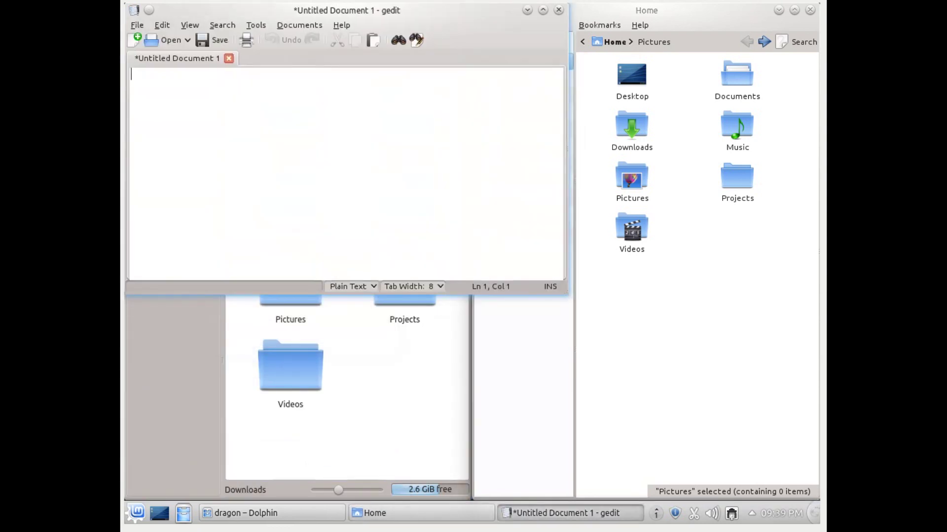
{"action": "type", "text": "I am typing...."}
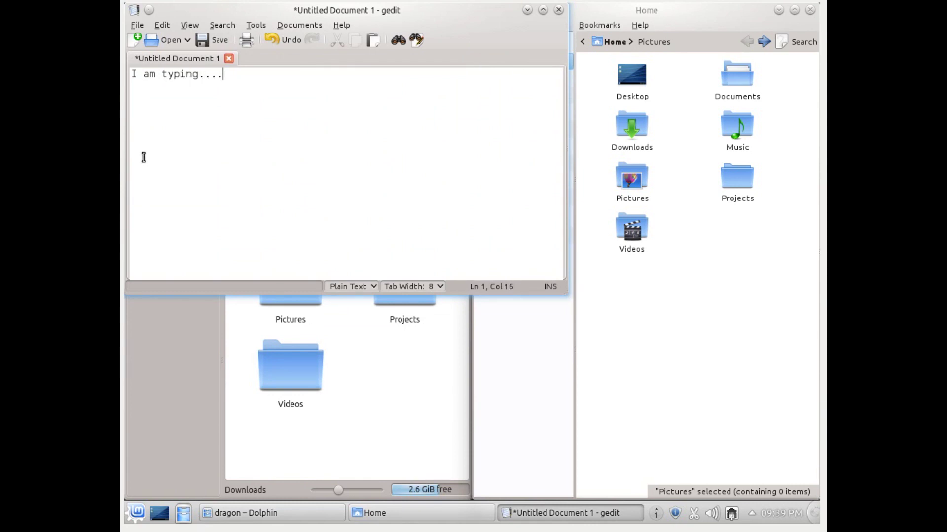
{"action": "left_click_drag", "start_coordinate": [162, 74], "coordinate": [199, 74]}
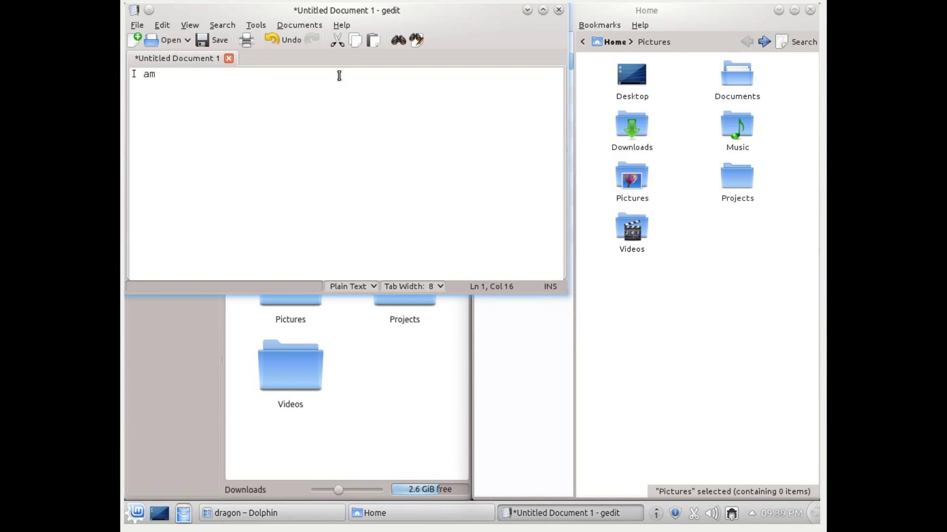
{"action": "left_click", "coordinate": [559, 10]}
{"action": "left_click", "coordinate": [307, 195]}
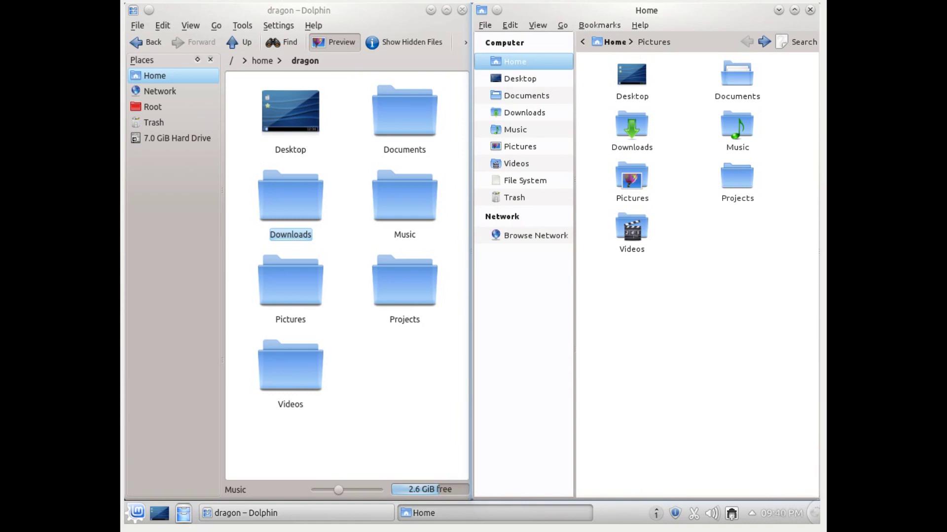
Step: Close the Nautilus Home window and the Dolphin window
{"action": "left_click", "coordinate": [810, 10]}
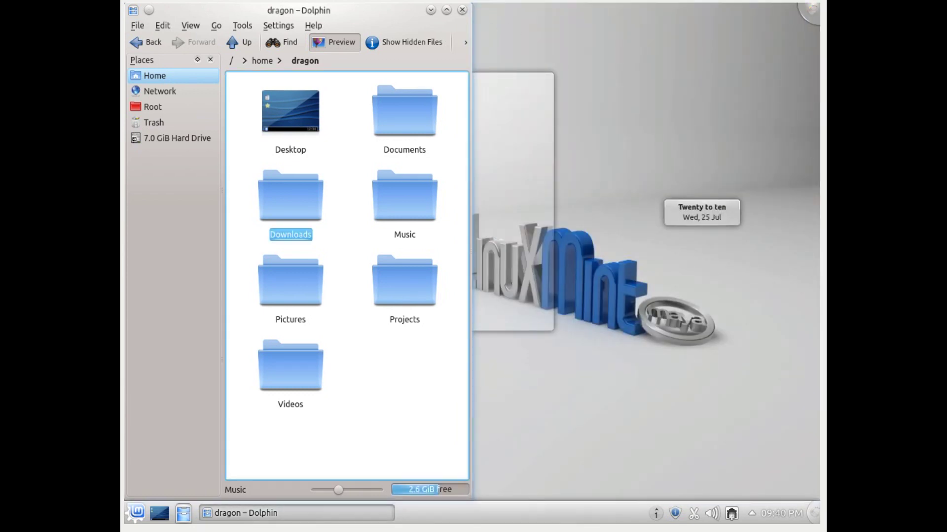
{"action": "left_click", "coordinate": [462, 9]}
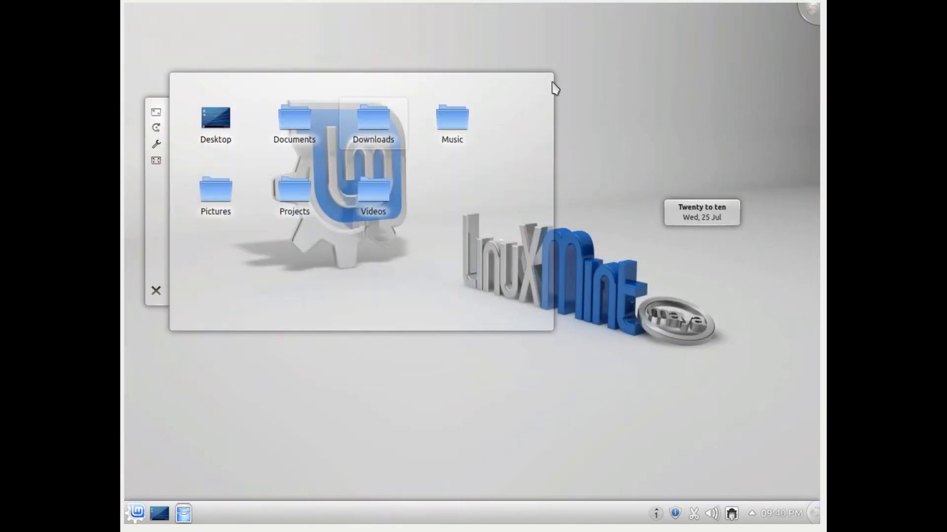